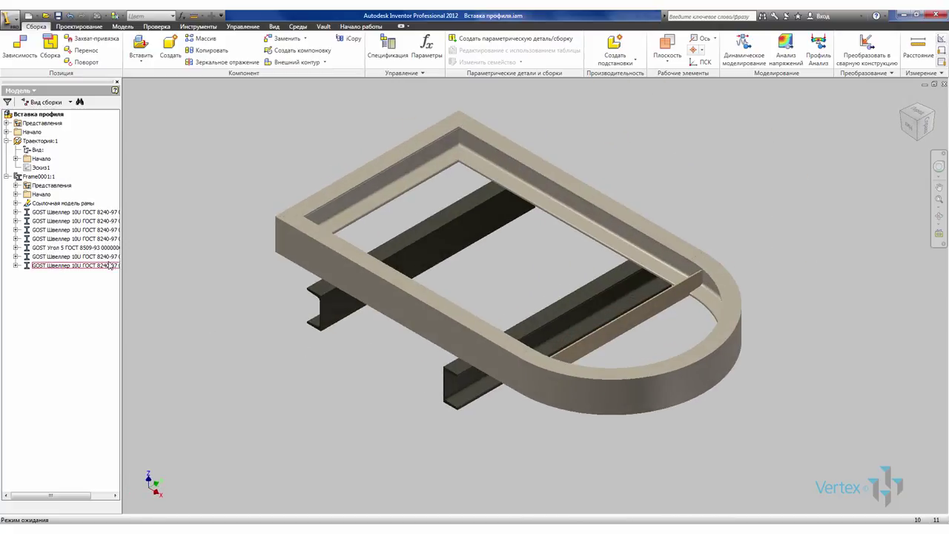
# Delete the curved channel member at the rounded end of the frame with the frame generator.
pyautogui.click(72, 213)
pyautogui.rightClick(72, 214)
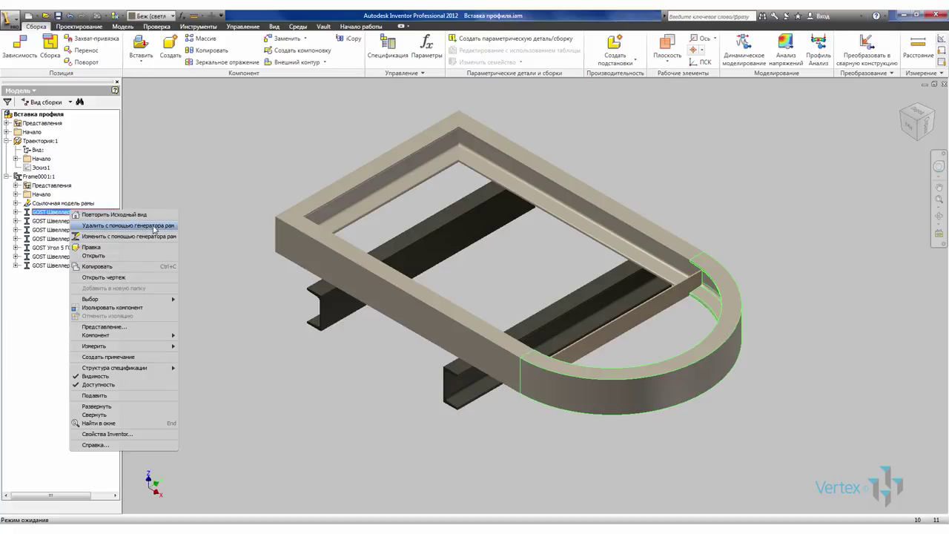
pyautogui.click(154, 227)
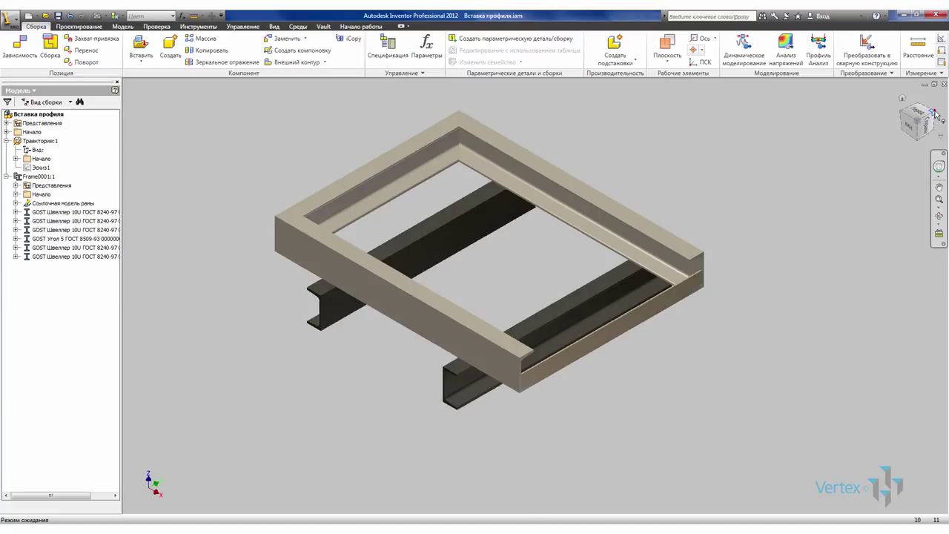
# Start frame analysis for the assembly and create a new static analysis simulation with the default name.
pyautogui.moveTo(918, 120); pyautogui.dragTo(809, 161)
pyautogui.press('F6')
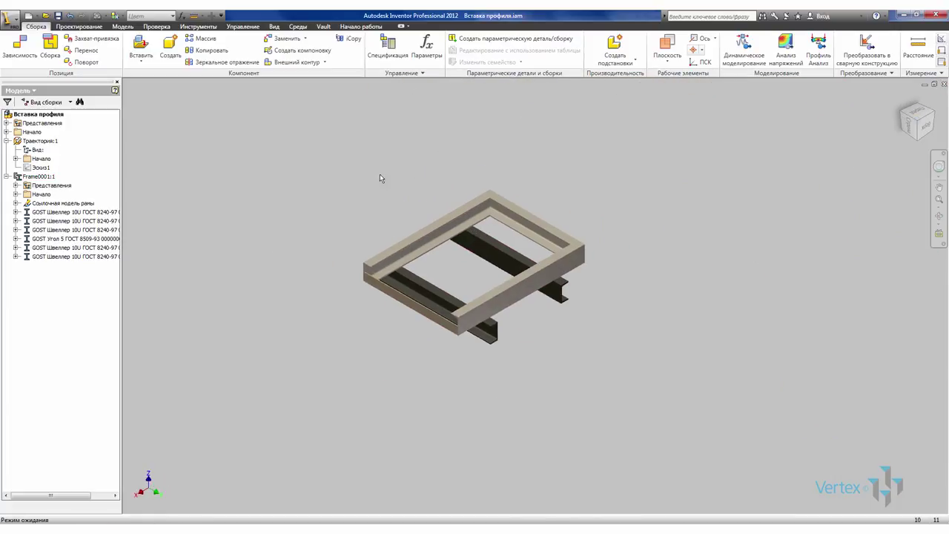
pyautogui.click(79, 27)
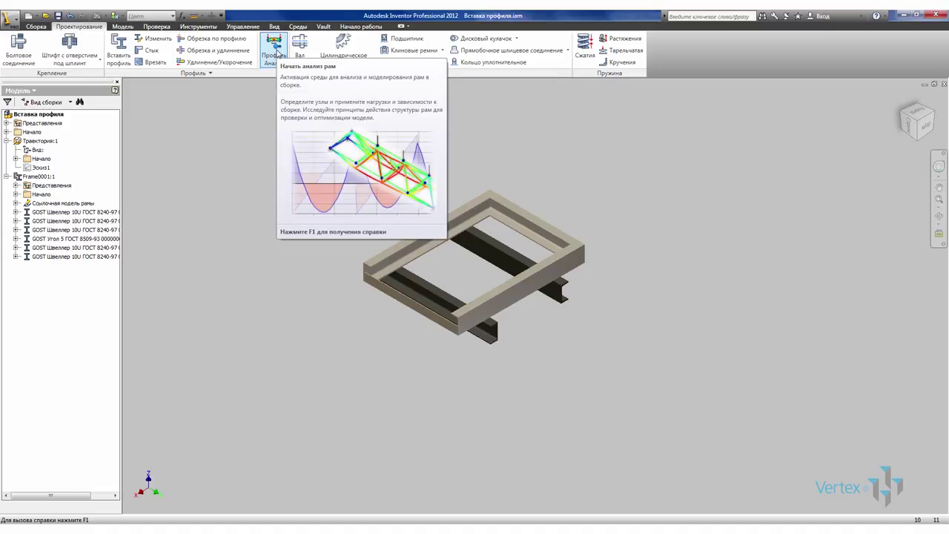
pyautogui.click(275, 53)
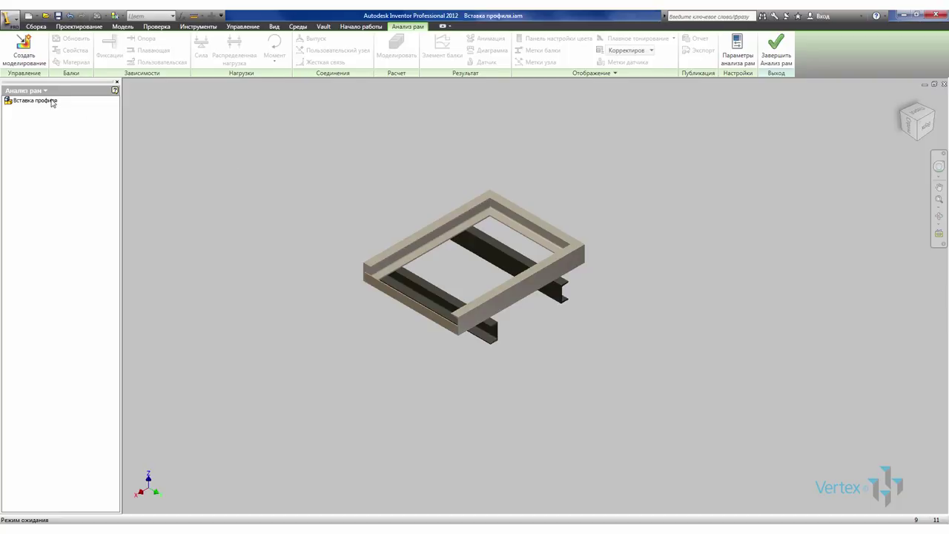
pyautogui.click(24, 49)
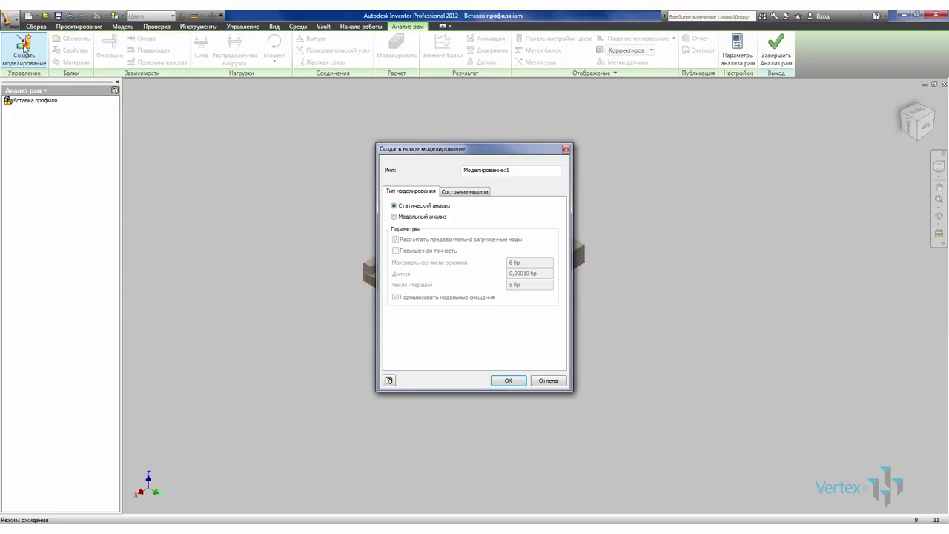
pyautogui.click(508, 381)
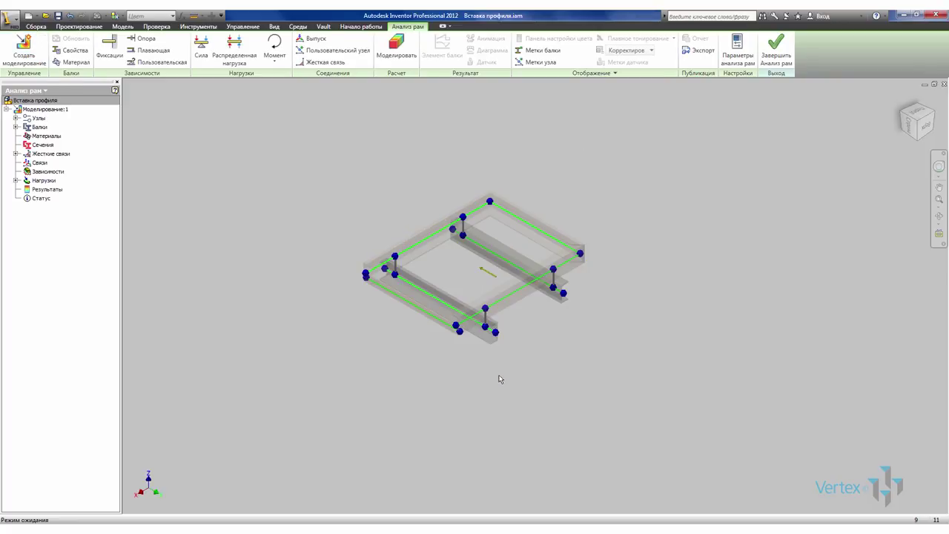
# Examine the nodes and rigid links joining the upper frame to the lower cross channels and the angle member.
pyautogui.scroll(3, 455, 279)
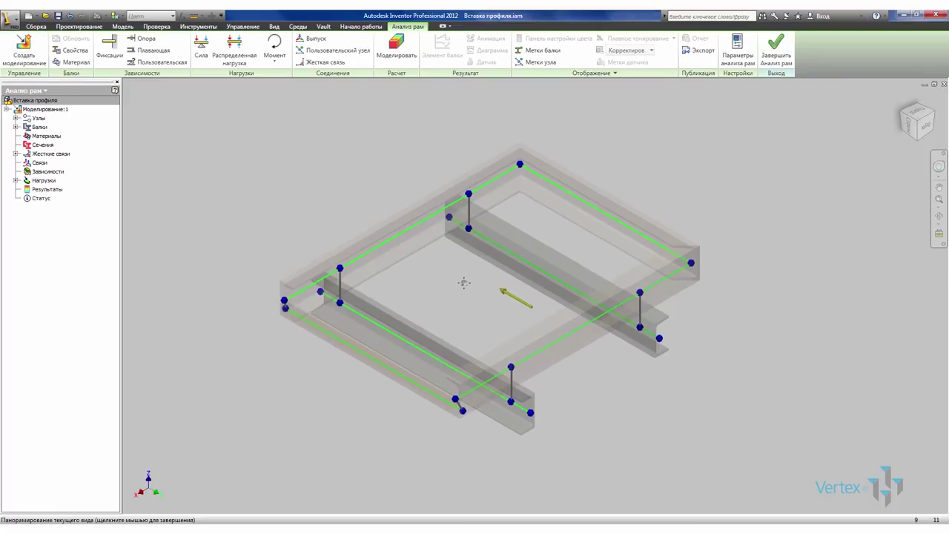
pyautogui.click(930, 126)
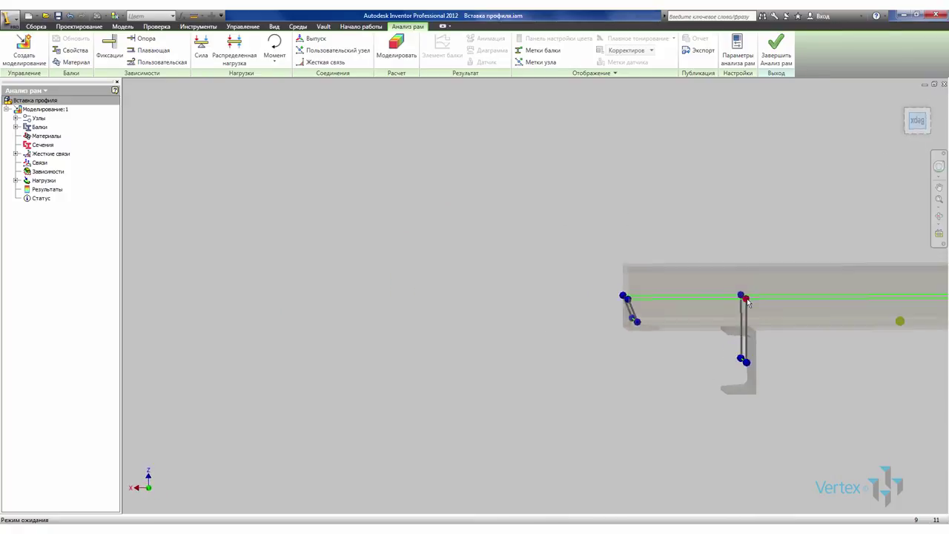
pyautogui.scroll(4, 699, 298)
pyautogui.scroll(-3, 559, 282)
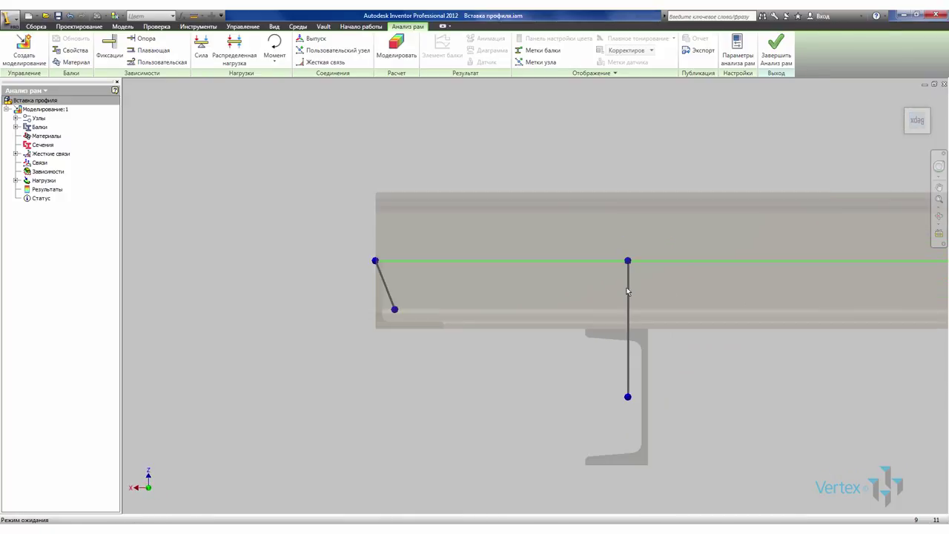
pyautogui.click(939, 216)
pyautogui.scroll(-2, 407, 278)
pyautogui.moveTo(532, 265); pyautogui.dragTo(360, 252)
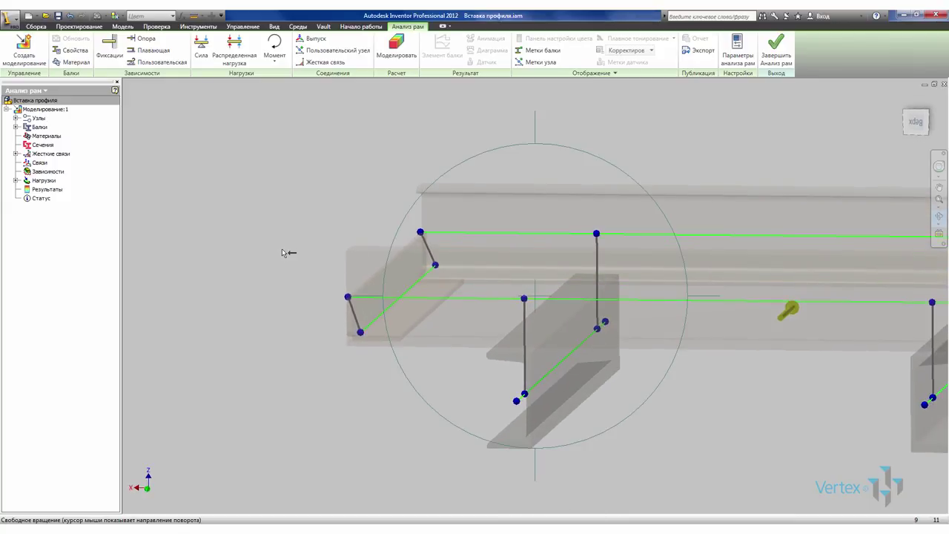
pyautogui.scroll(-3, 287, 250)
pyautogui.scroll(3, 560, 299)
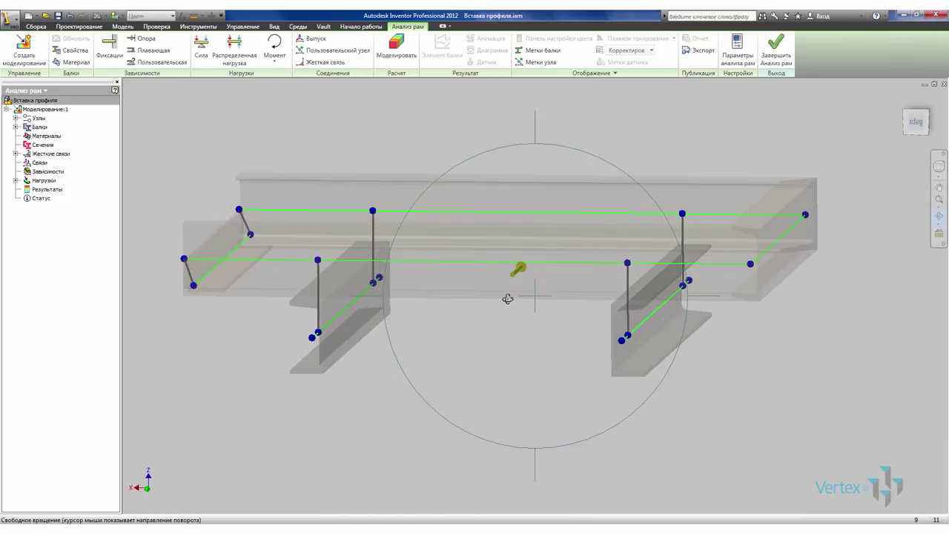
pyautogui.moveTo(509, 296); pyautogui.dragTo(496, 326)
pyautogui.press('Escape')
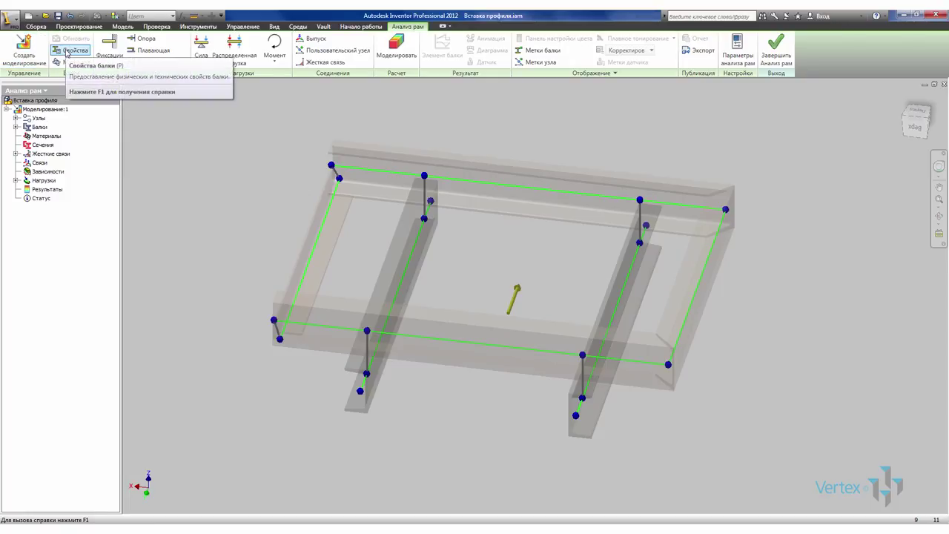
# Review the section geometry and mechanical properties of the 10U channel beams and the angle beam.
pyautogui.click(66, 52)
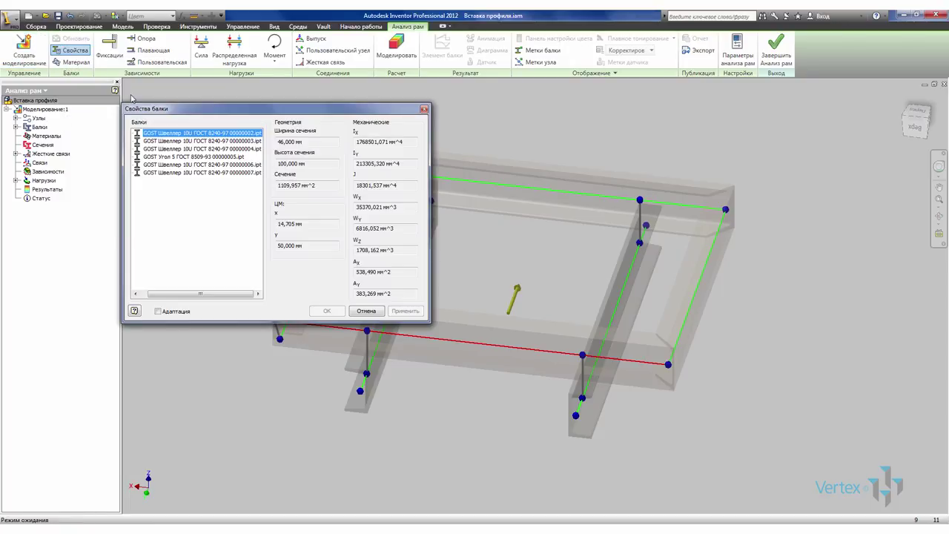
pyautogui.click(185, 141)
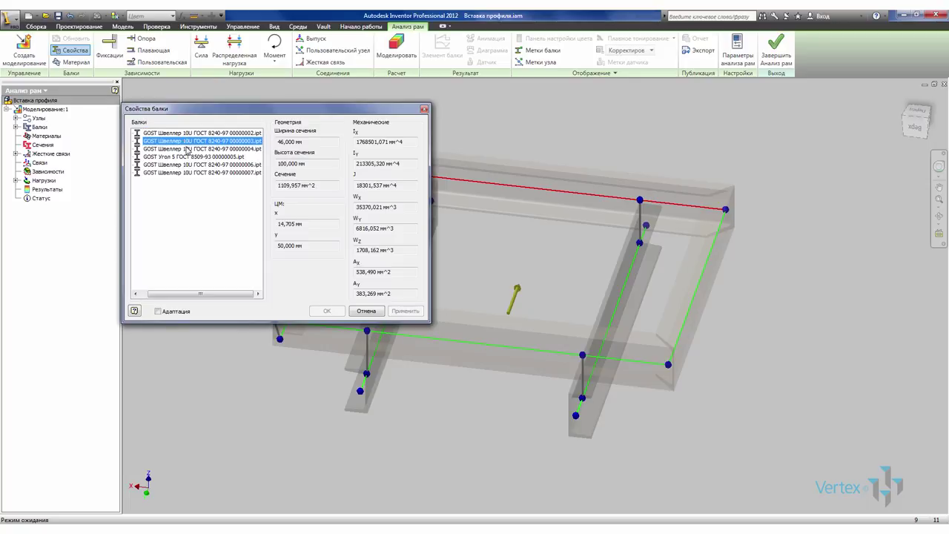
pyautogui.click(188, 149)
pyautogui.click(189, 157)
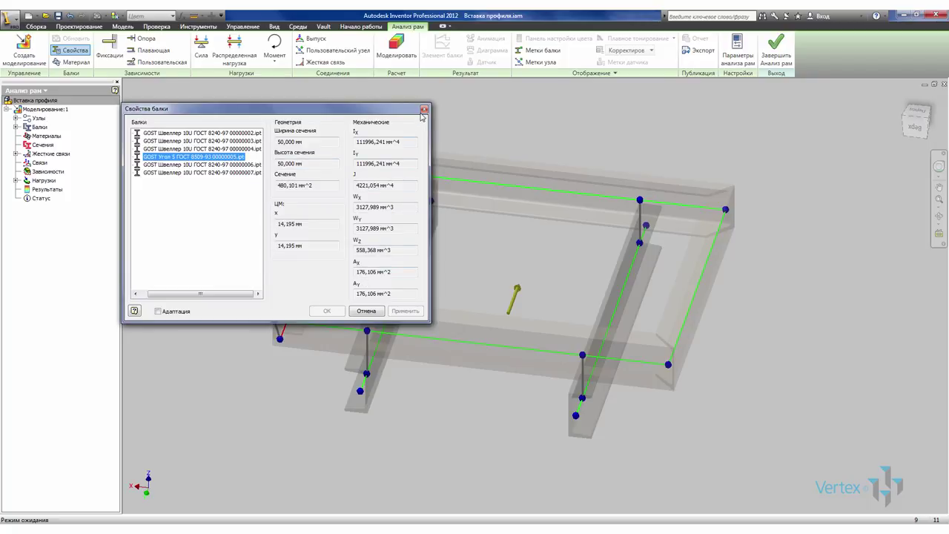
pyautogui.click(425, 110)
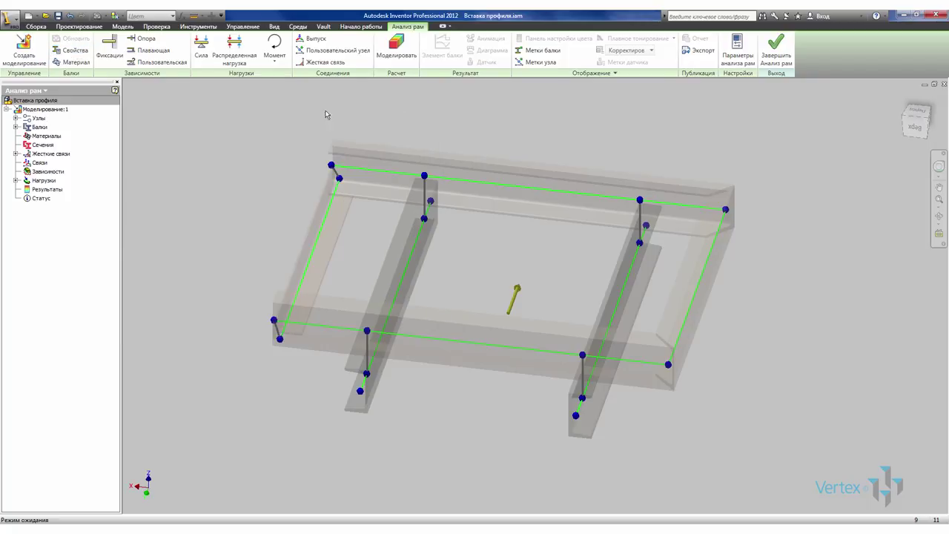
# Review the material data of the channel and angle beams and the list of alternative materials, without applying changes.
pyautogui.click(76, 62)
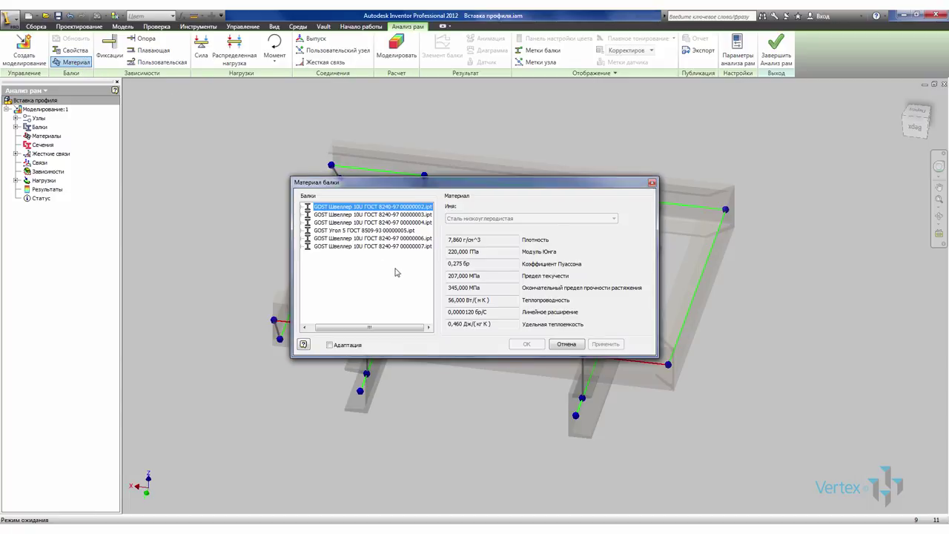
pyautogui.click(385, 216)
pyautogui.click(384, 223)
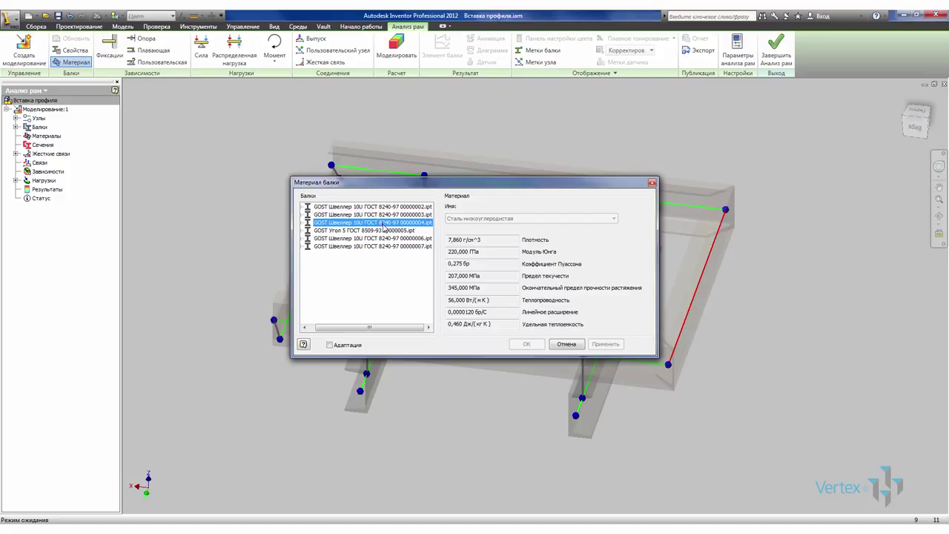
pyautogui.click(387, 230)
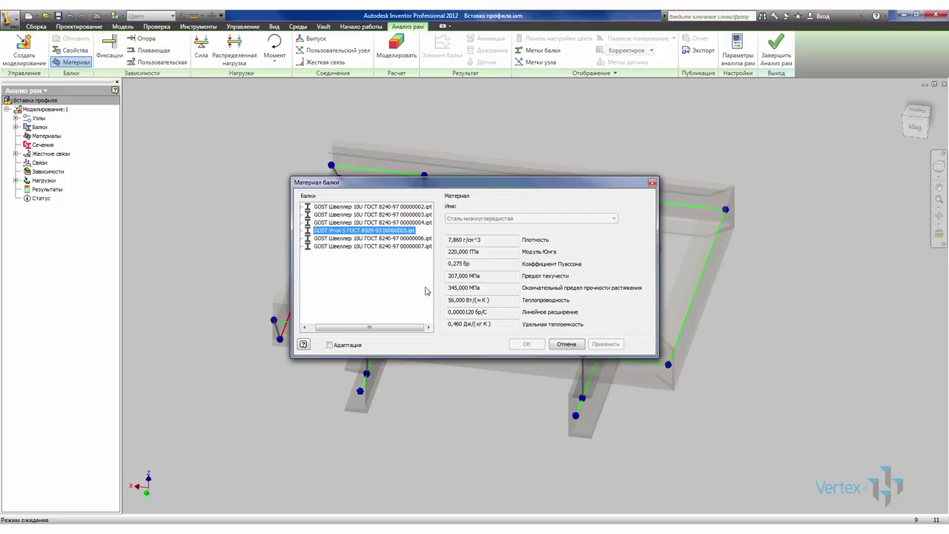
pyautogui.click(329, 345)
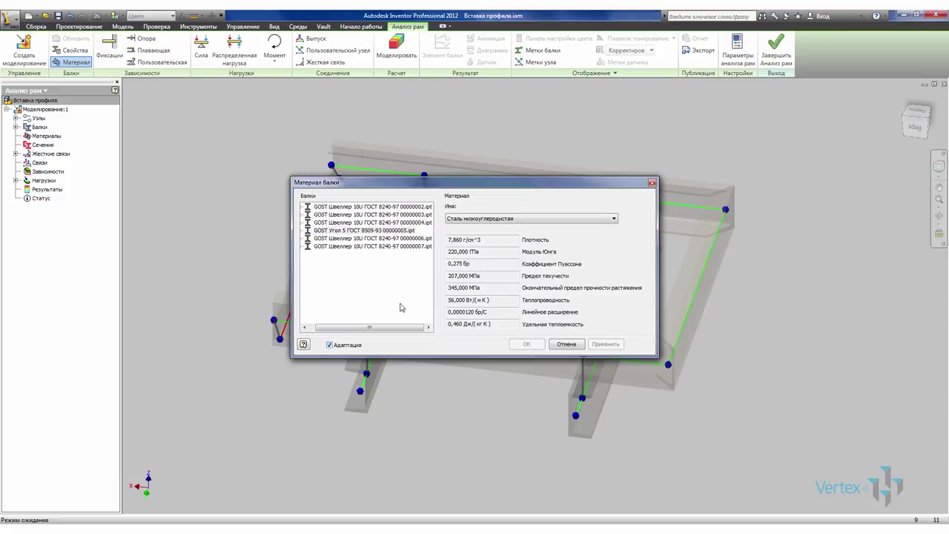
pyautogui.click(549, 220)
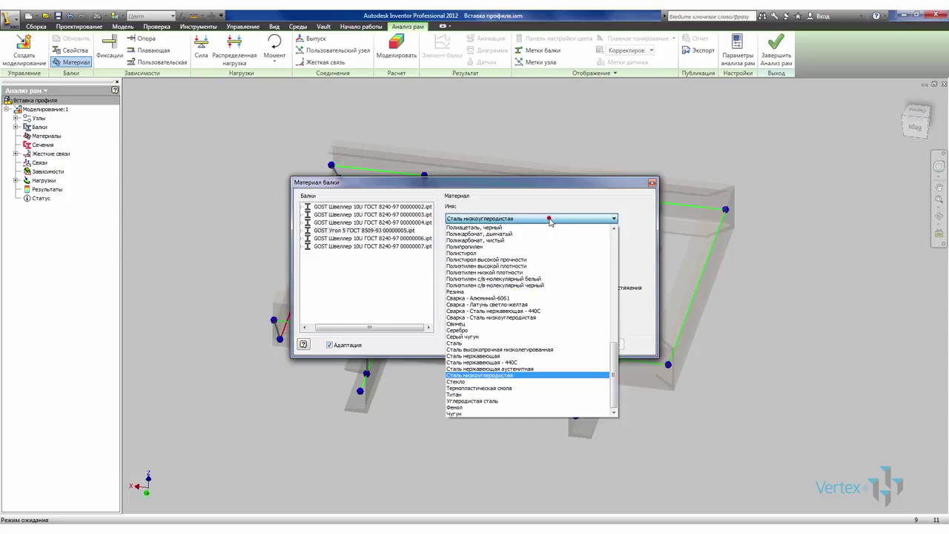
pyautogui.click(549, 220)
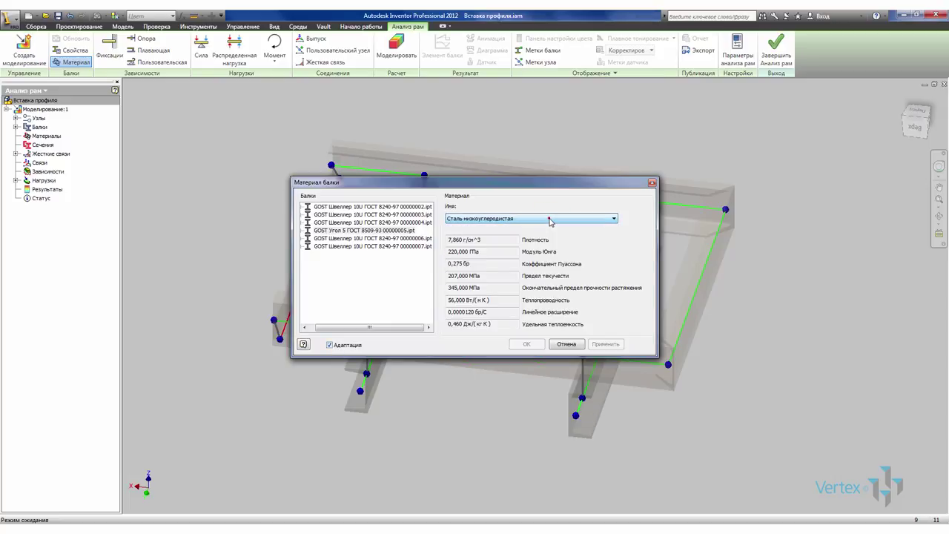
pyautogui.click(329, 345)
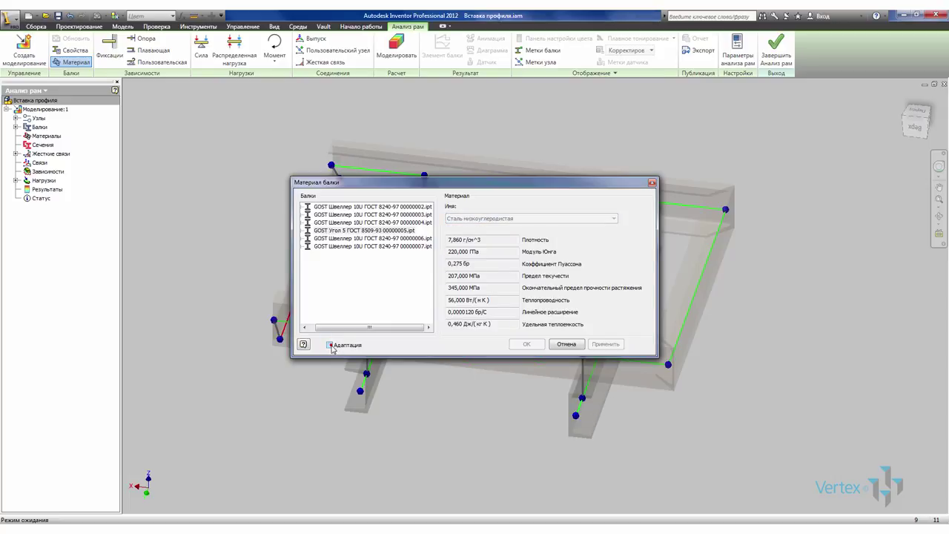
pyautogui.click(566, 346)
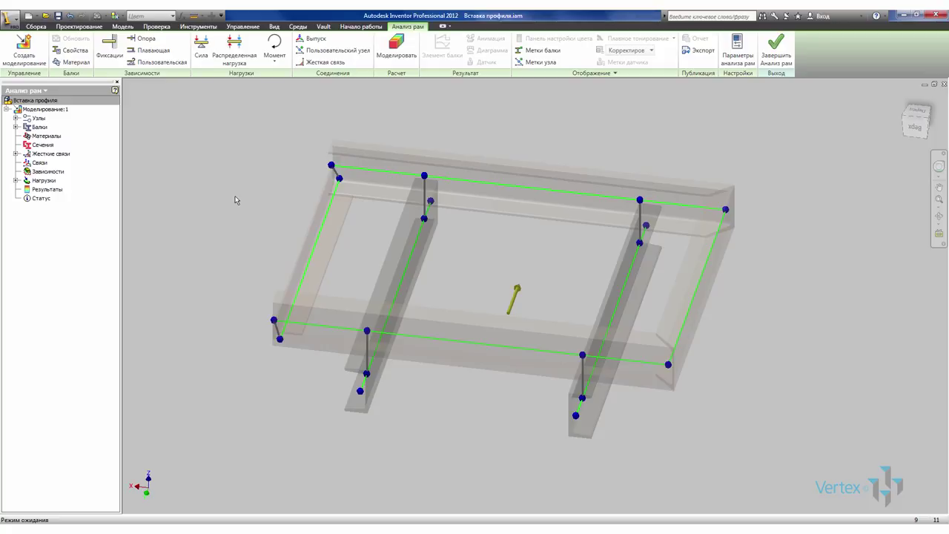
# Change the gravity load's direction to Z (Направление Z).
pyautogui.click(518, 295)
pyautogui.click(15, 180)
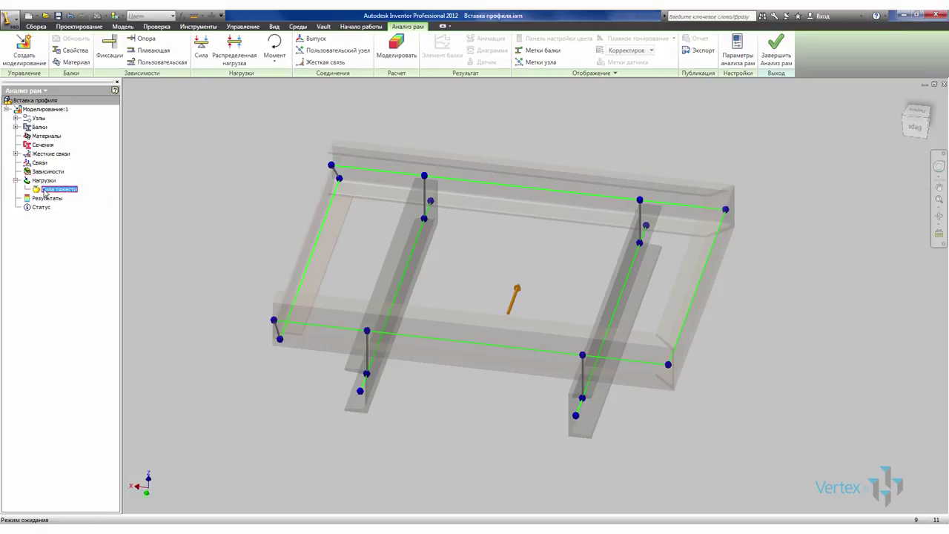
pyautogui.click(44, 191)
pyautogui.click(36, 193)
pyautogui.rightClick(36, 192)
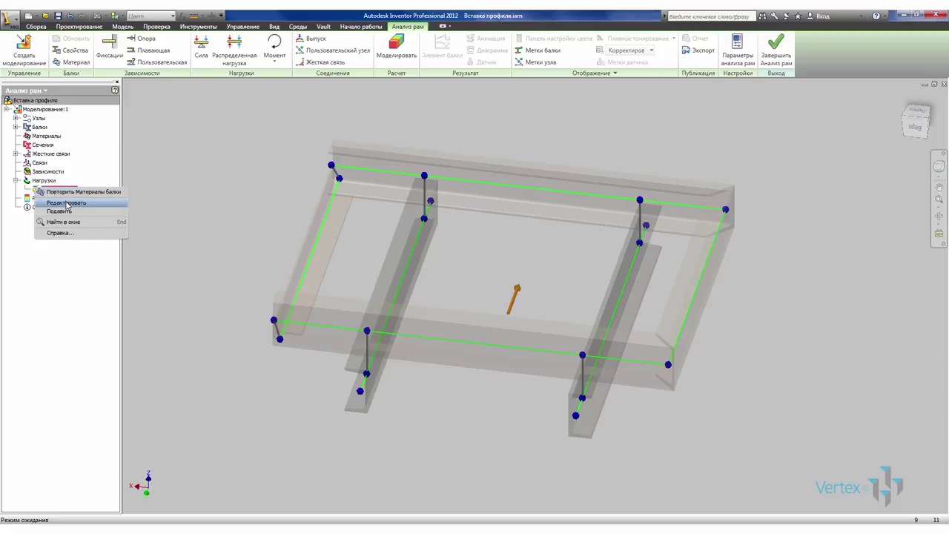
pyautogui.click(67, 202)
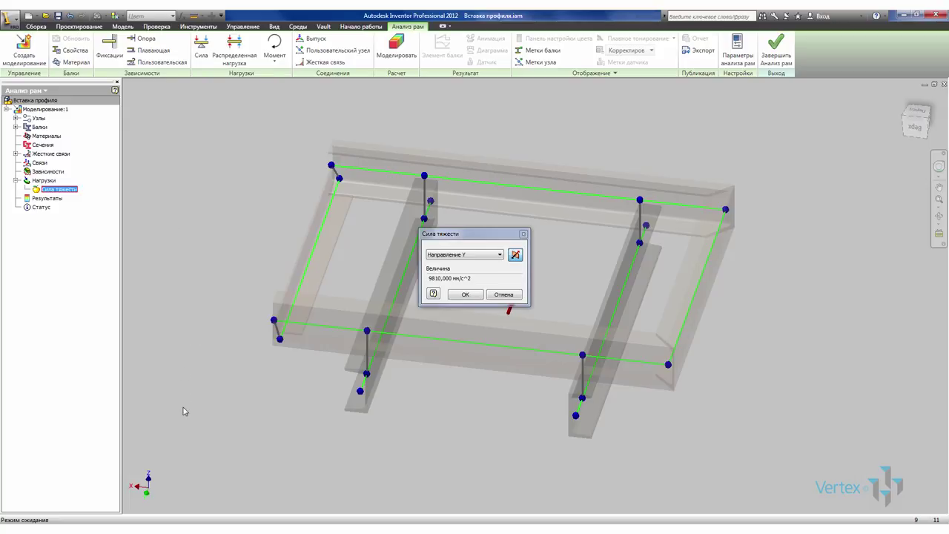
pyautogui.click(484, 256)
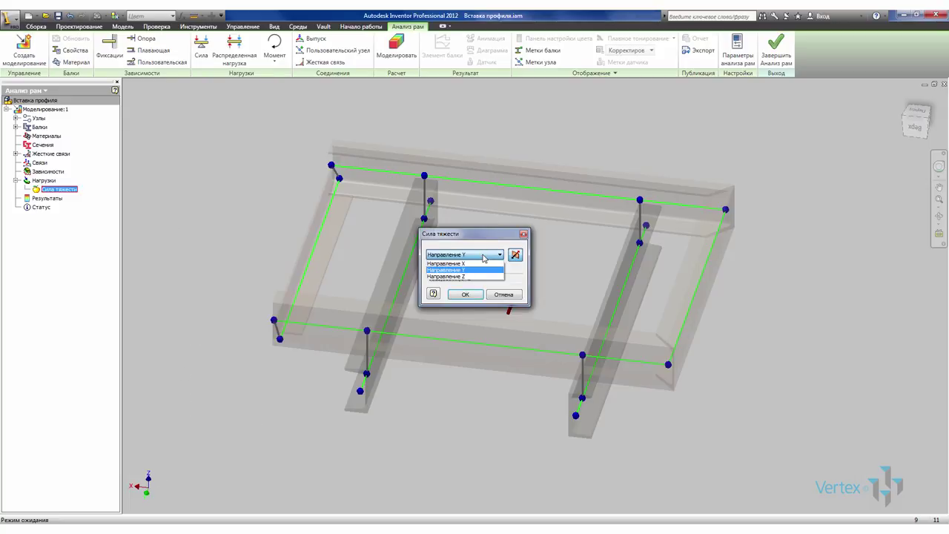
pyautogui.click(473, 277)
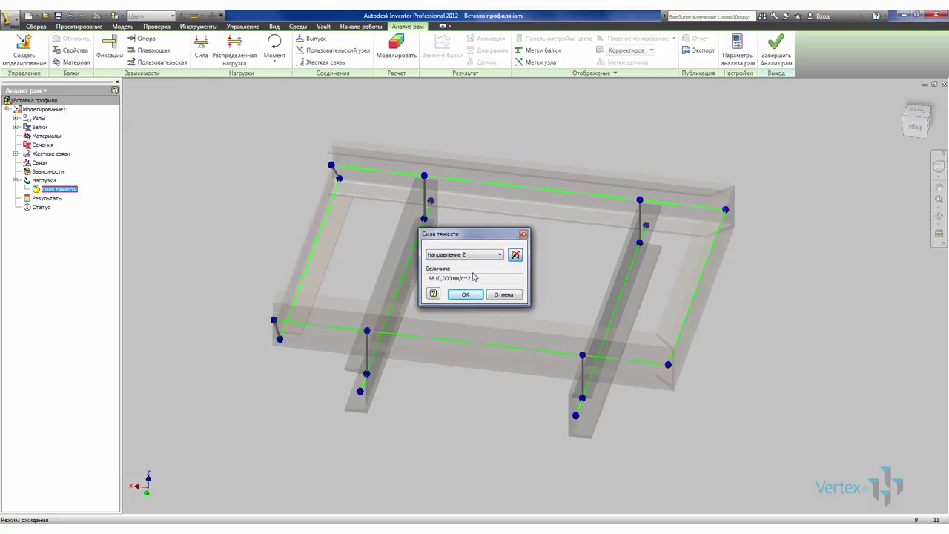
pyautogui.click(465, 294)
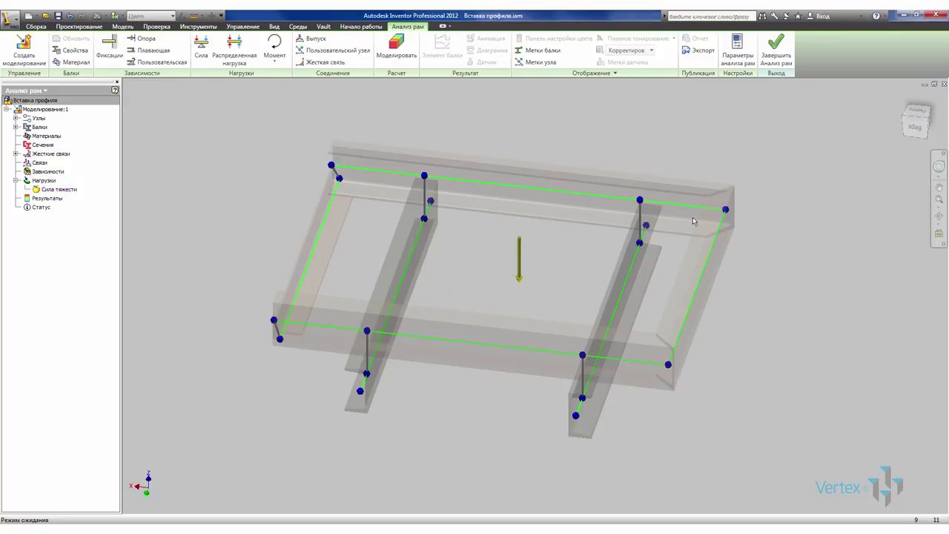
# Add a pinned support (Опора) at the near end node of the lower cross channel farther from the angle member.
pyautogui.click(917, 123)
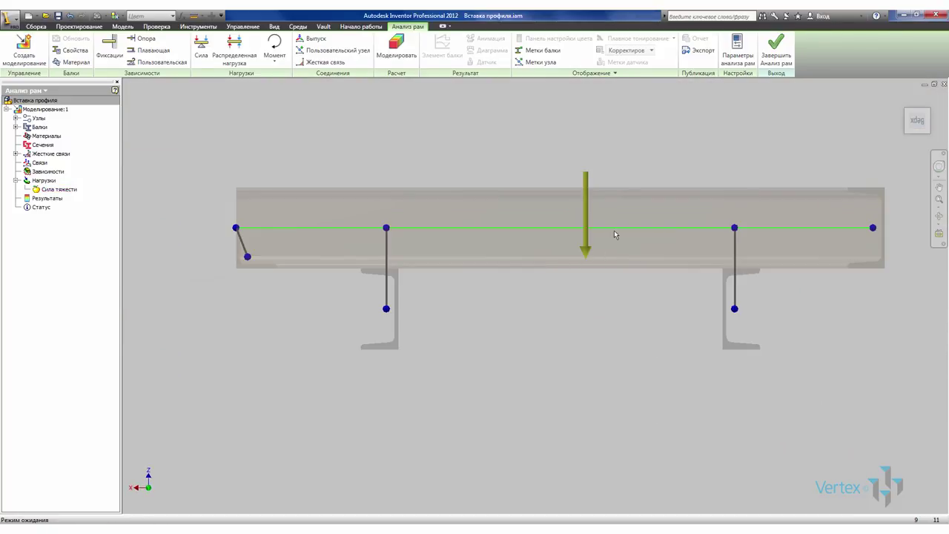
pyautogui.press('F6')
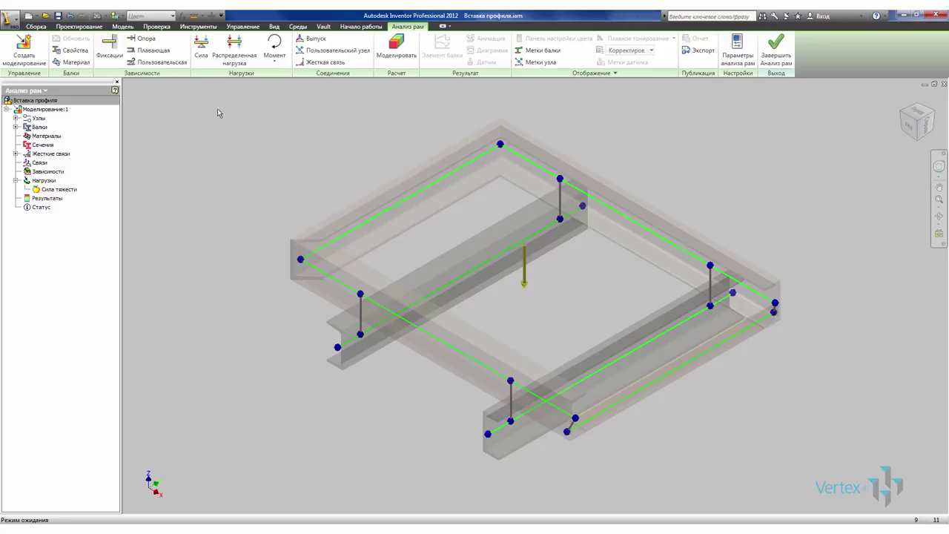
pyautogui.click(145, 40)
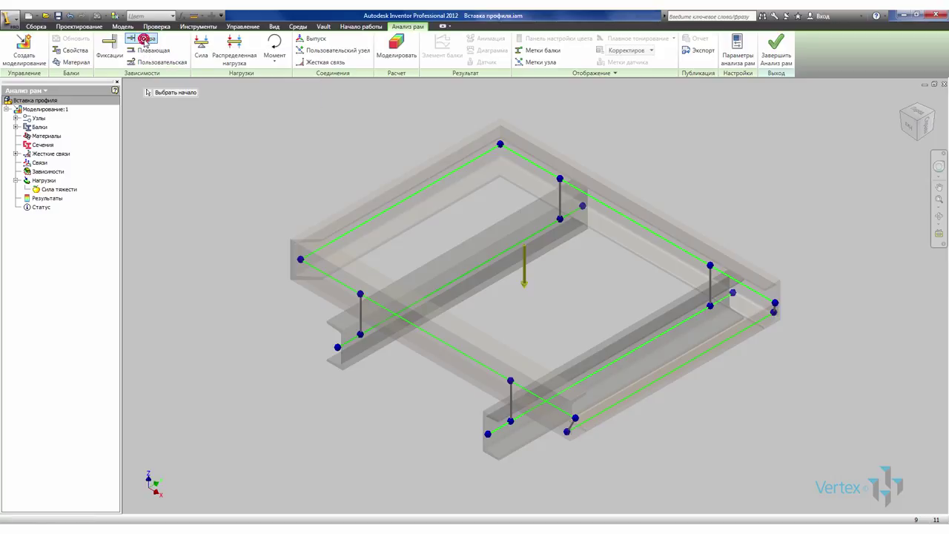
pyautogui.click(338, 350)
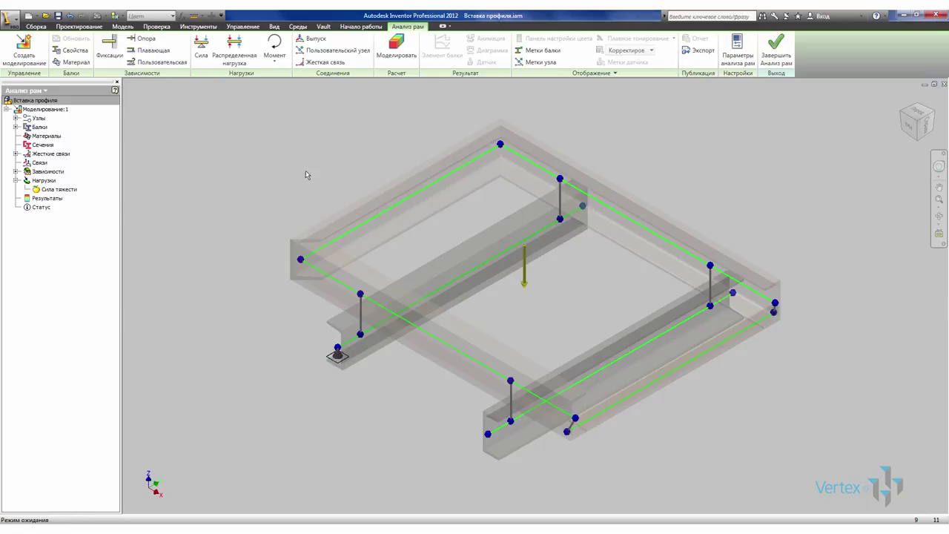
# Add pinned supports (Опора) at the three remaining end nodes of the two lower cross channels.
pyautogui.click(150, 40)
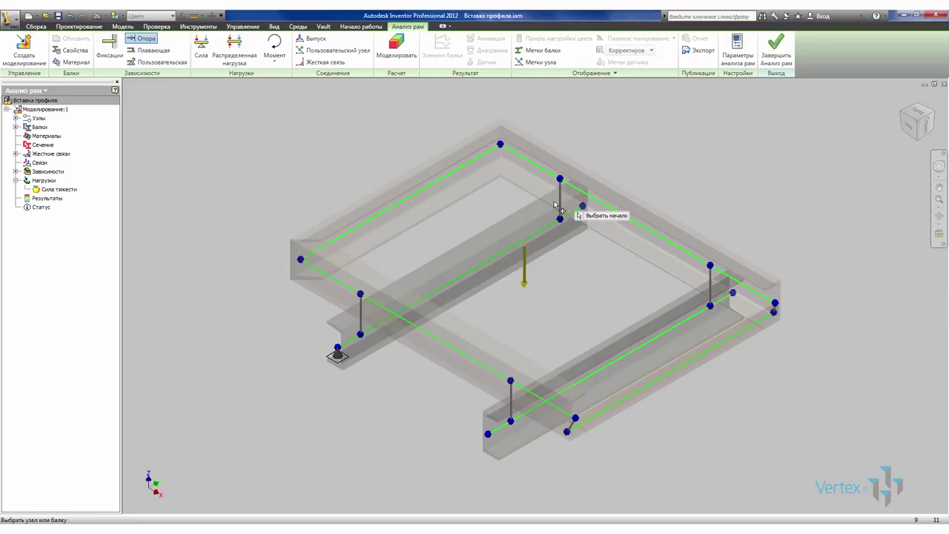
pyautogui.click(585, 209)
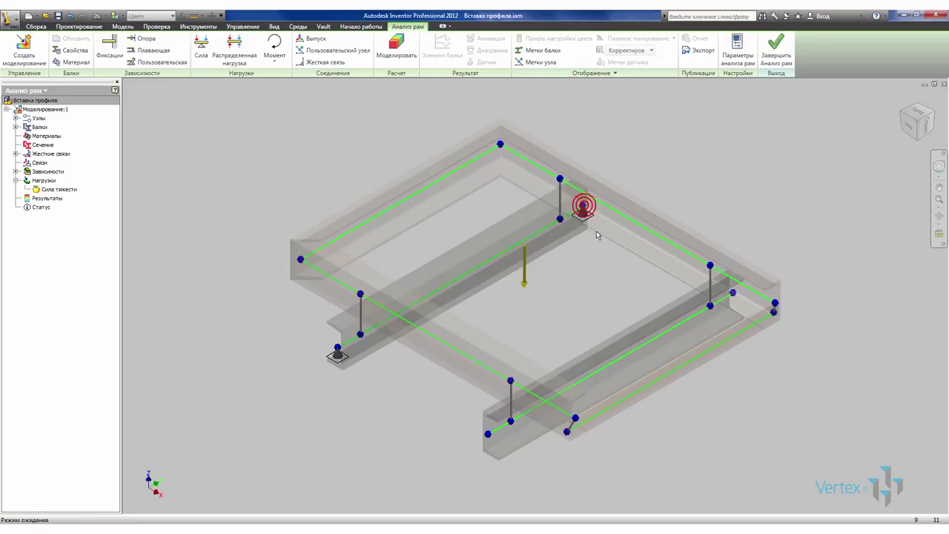
pyautogui.click(143, 38)
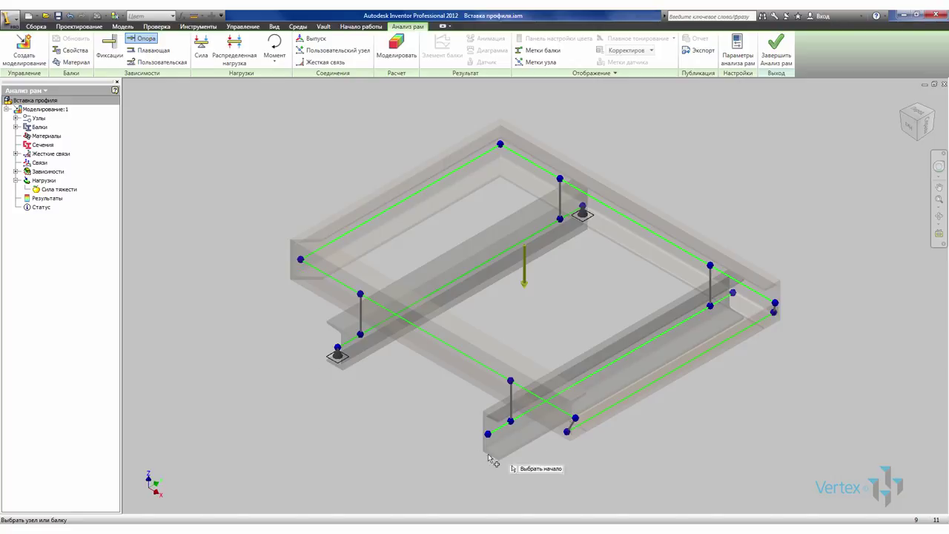
pyautogui.click(488, 438)
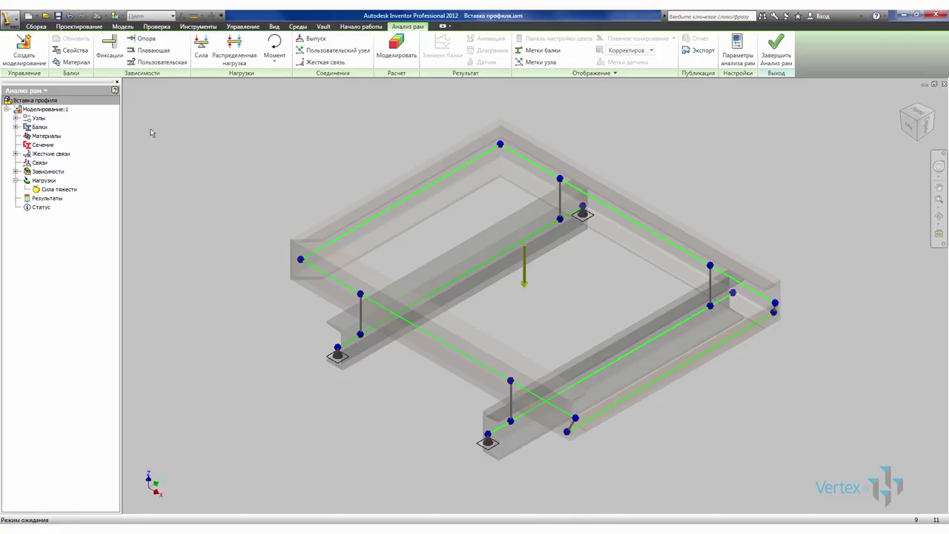
pyautogui.click(143, 39)
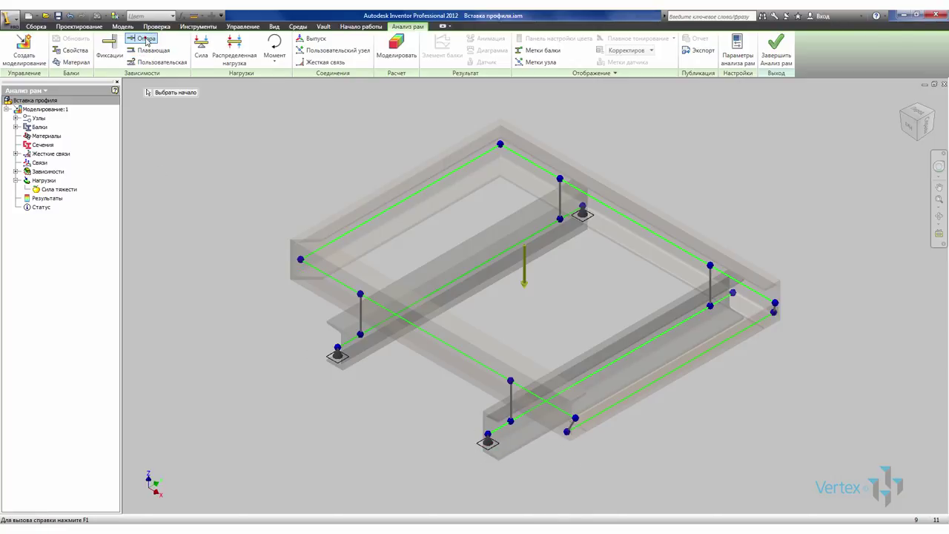
pyautogui.click(734, 293)
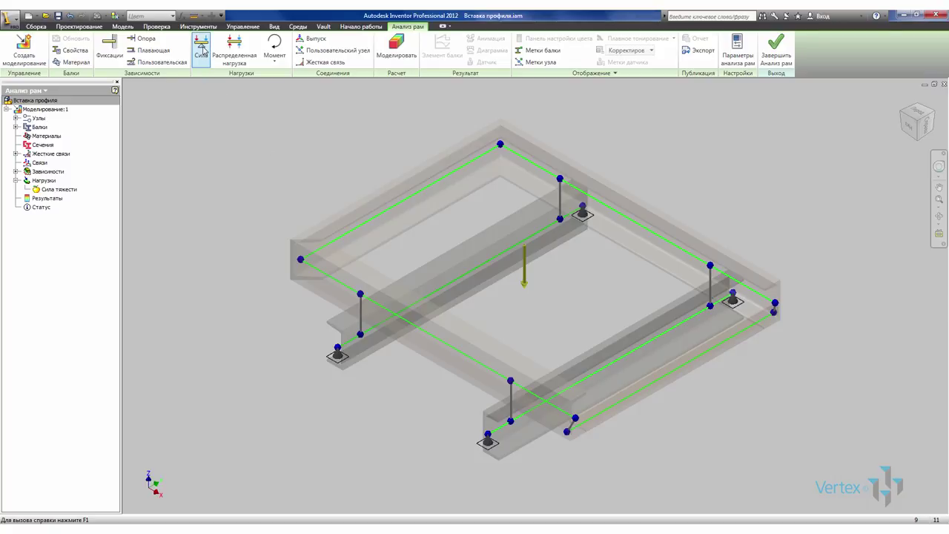
# Apply a downward force (Сила) to the upper frame channel opposite the angle member, at an offset of 400 mm.
pyautogui.click(201, 49)
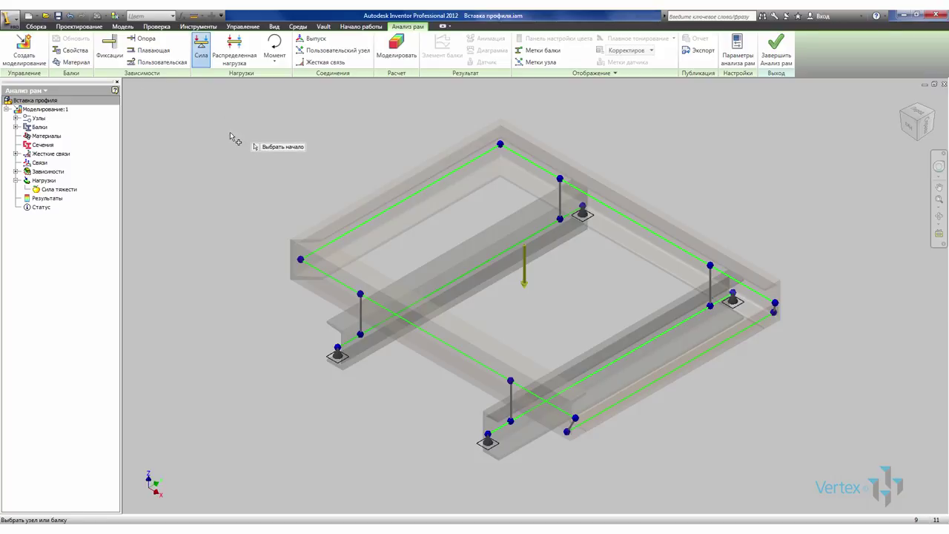
pyautogui.click(412, 198)
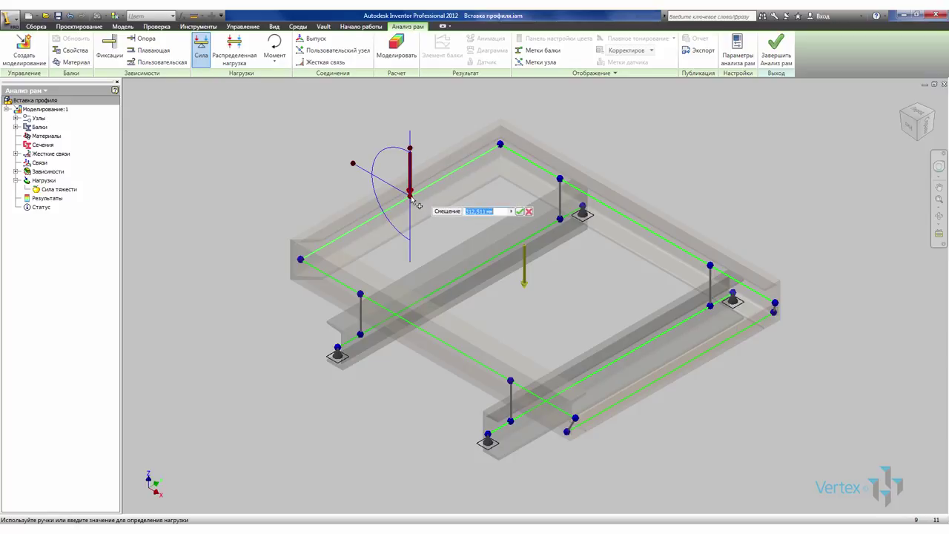
pyautogui.moveTo(414, 202)
pyautogui.mouseDown()
pyautogui.moveTo(373, 220)
pyautogui.moveTo(453, 179)
pyautogui.moveTo(422, 197)
pyautogui.mouseUp()
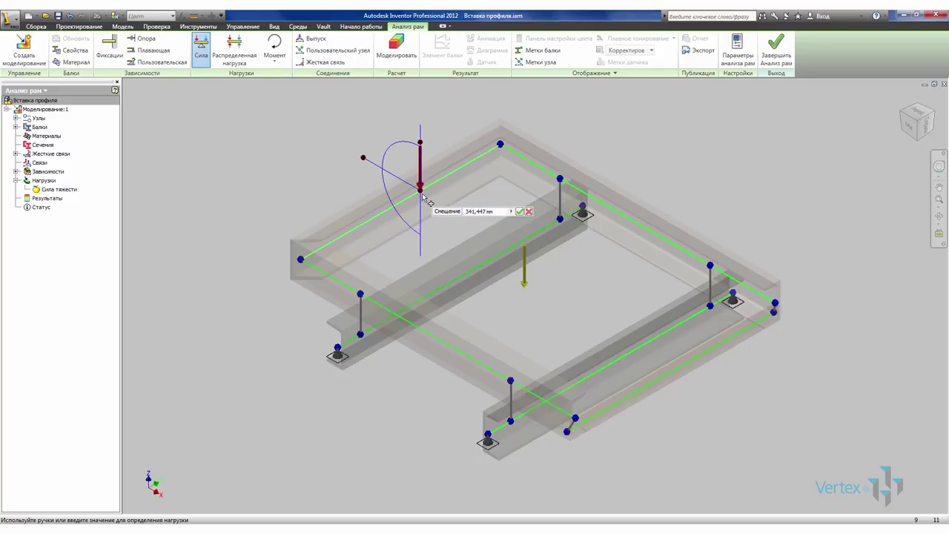
pyautogui.click(471, 208)
pyautogui.write('400')
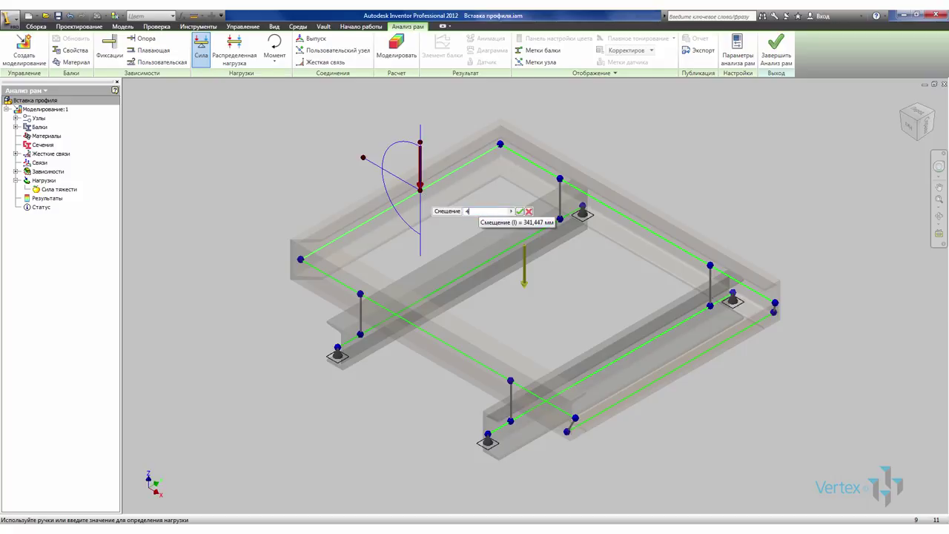
pyautogui.click(519, 212)
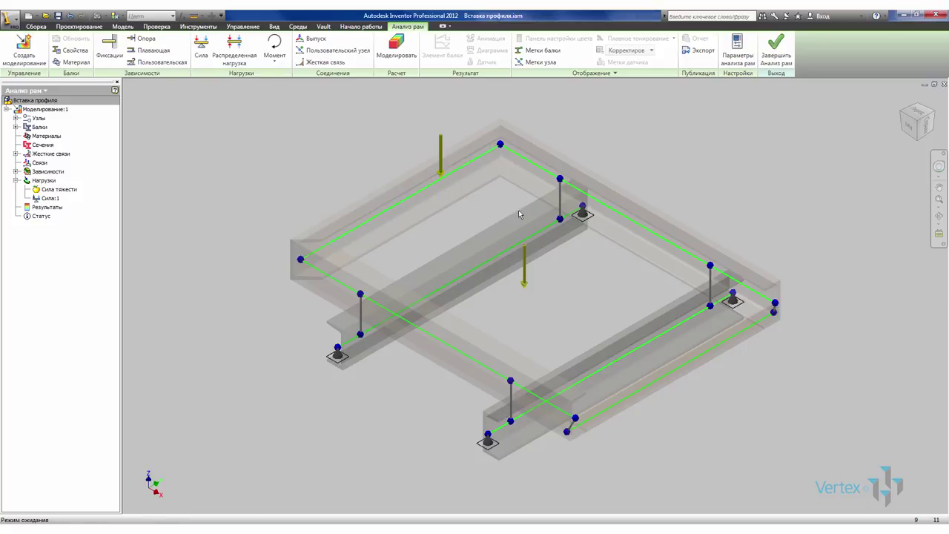
# Set the magnitude of the concentrated force to 1000 N and check its vector components and coordinate system.
pyautogui.click(442, 171)
pyautogui.rightClick(39, 198)
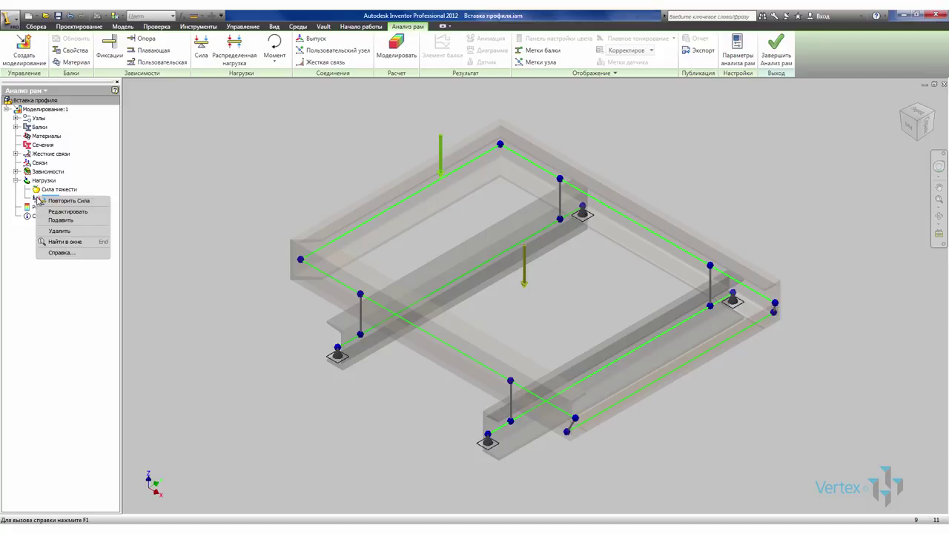
pyautogui.click(60, 212)
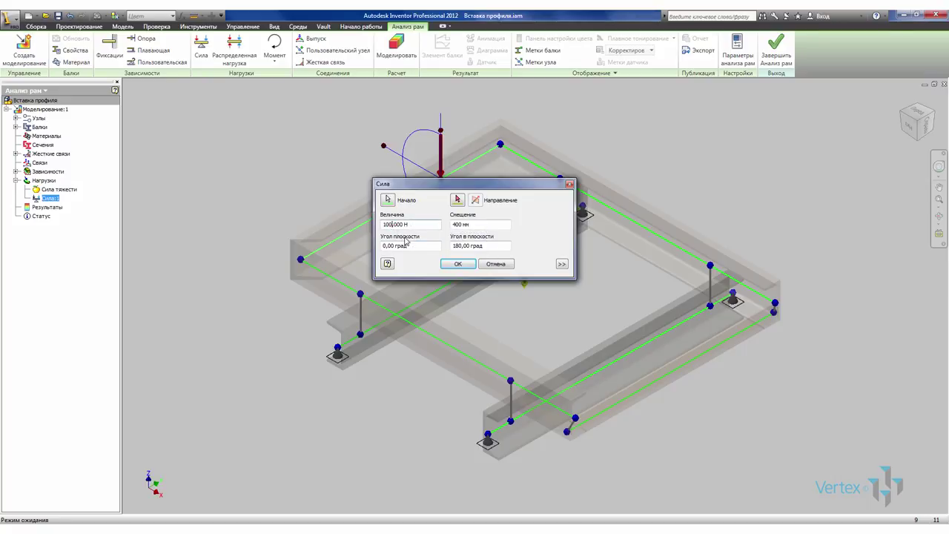
pyautogui.write('0')
pyautogui.moveTo(426, 184); pyautogui.dragTo(530, 229)
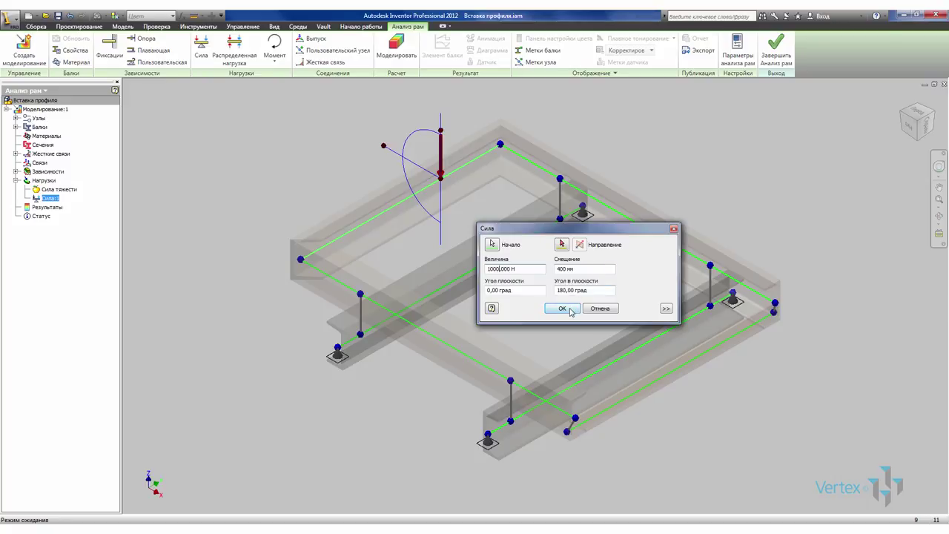
pyautogui.click(666, 308)
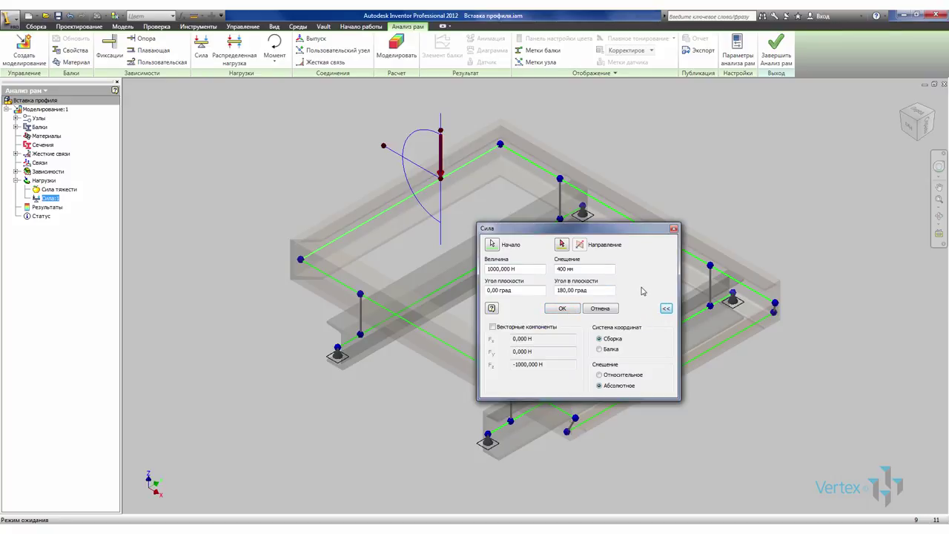
pyautogui.click(562, 309)
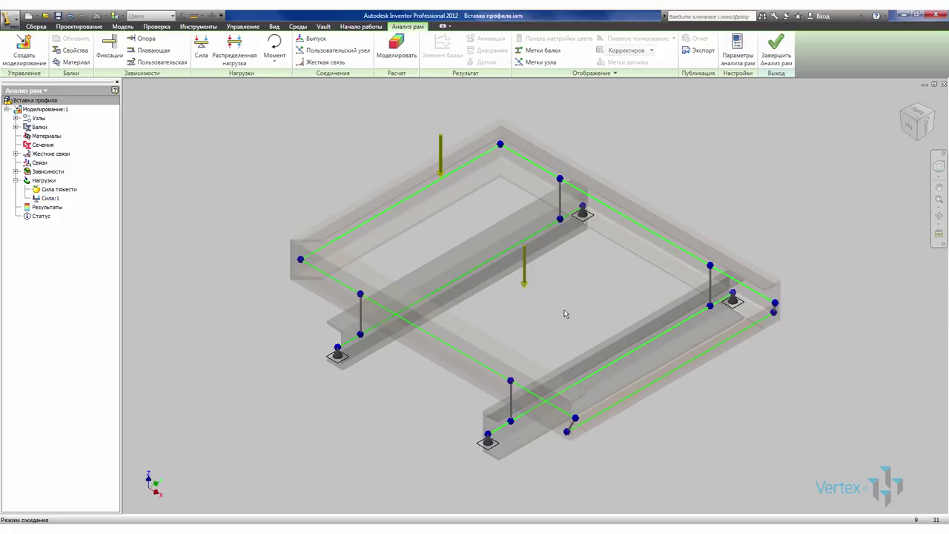
# Apply a downward distributed load of 10 N/mm along the whole angle beam and review its parameters.
pyautogui.click(239, 48)
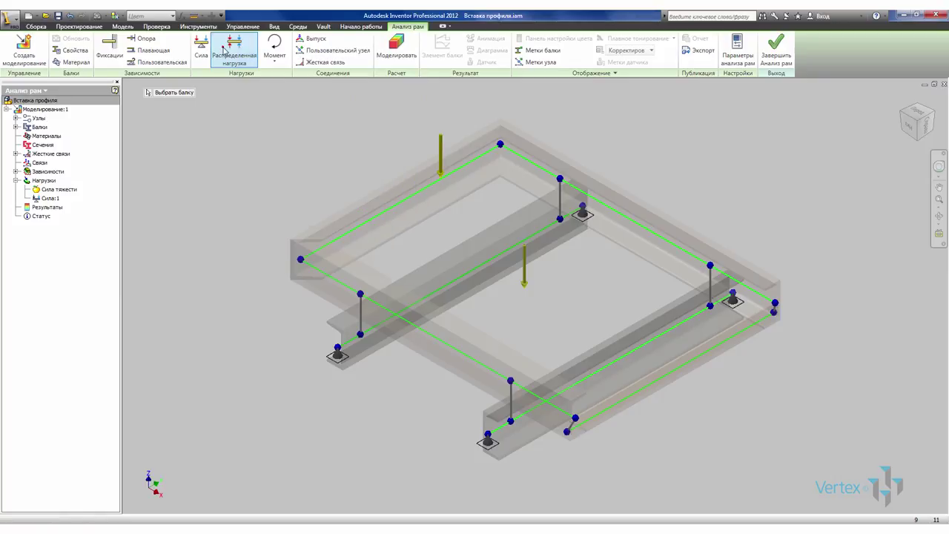
pyautogui.click(684, 363)
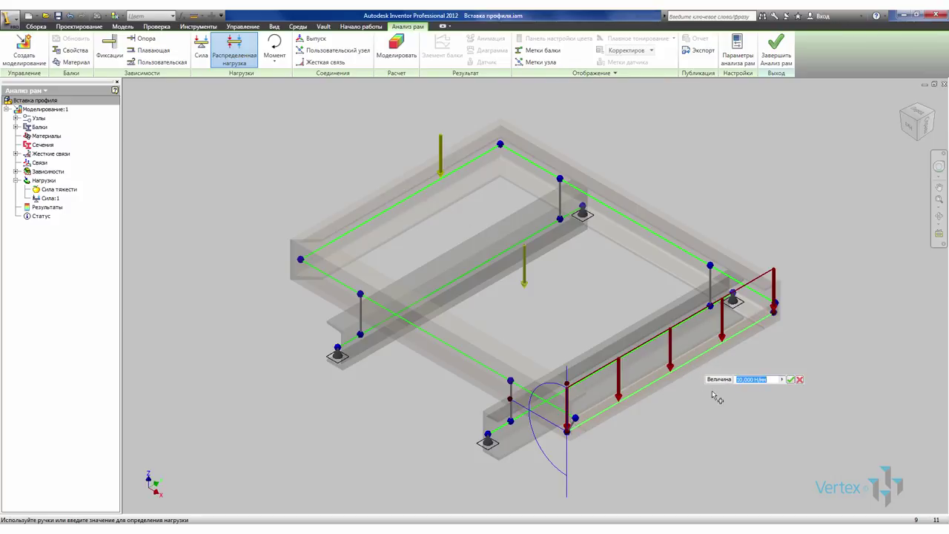
pyautogui.click(790, 380)
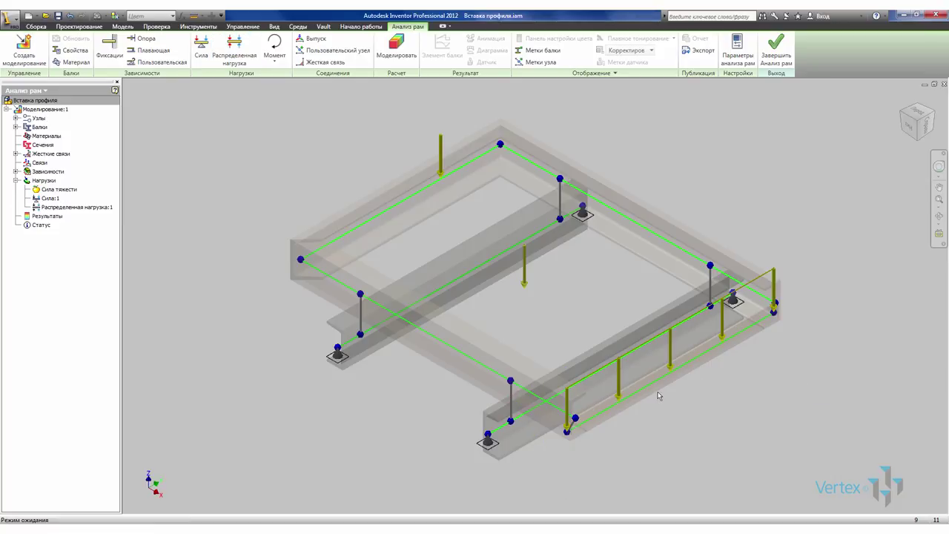
pyautogui.scroll(3, 659, 396)
pyautogui.scroll(-5, 600, 351)
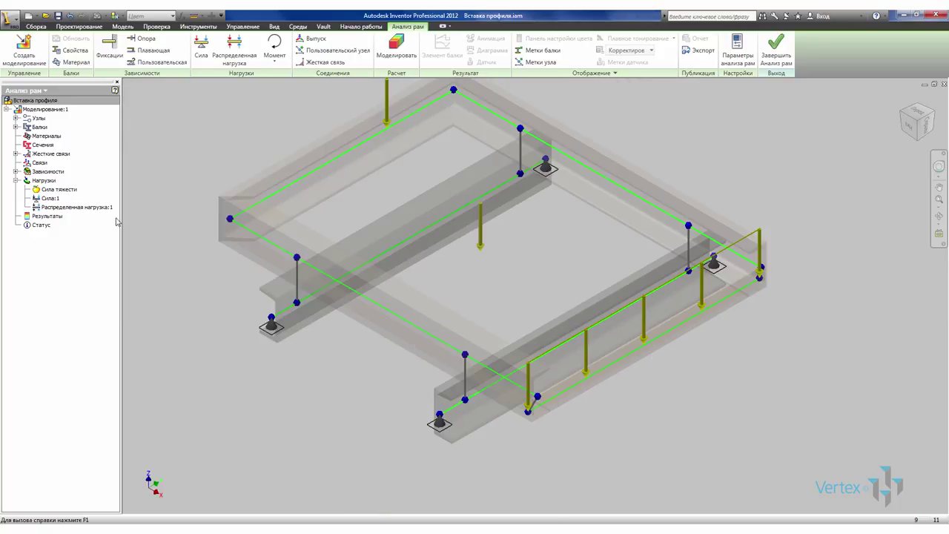
pyautogui.rightClick(97, 207)
pyautogui.click(120, 220)
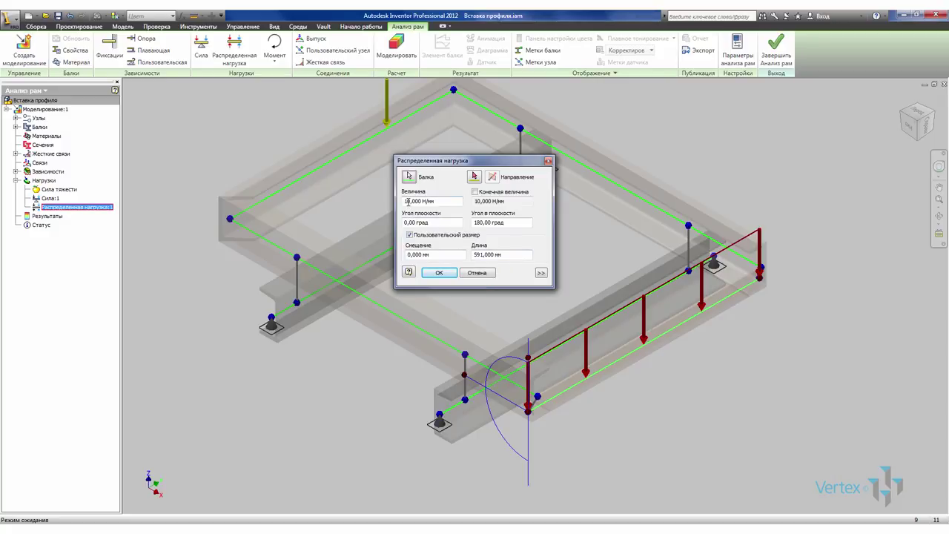
pyautogui.click(440, 273)
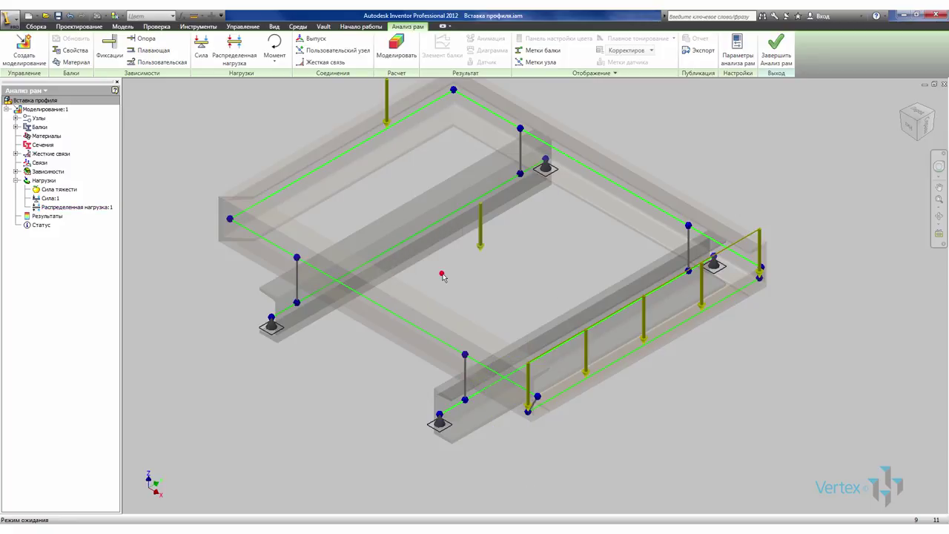
# Place a 100000 N·mm moment (Момент) on the near upper frame channel, between the two lower cross channels.
pyautogui.scroll(-2, 445, 305)
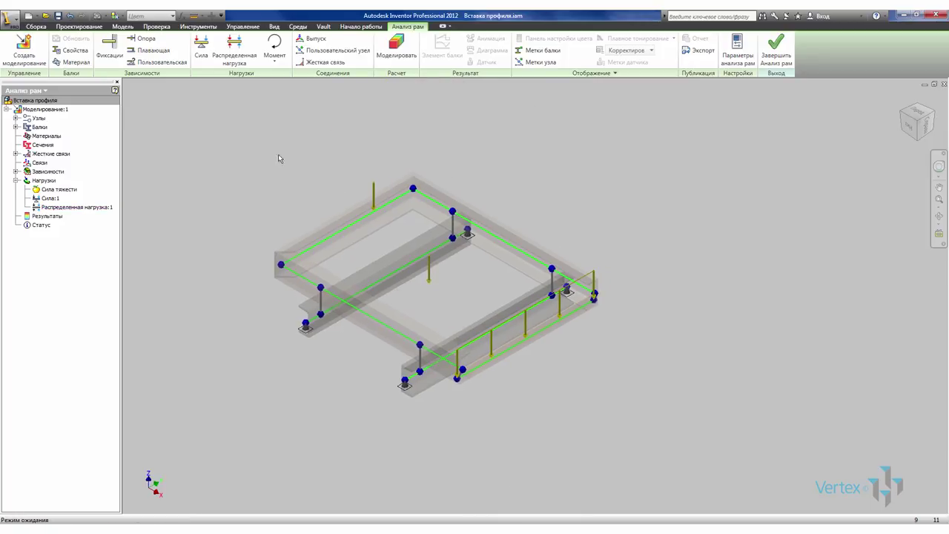
pyautogui.click(275, 59)
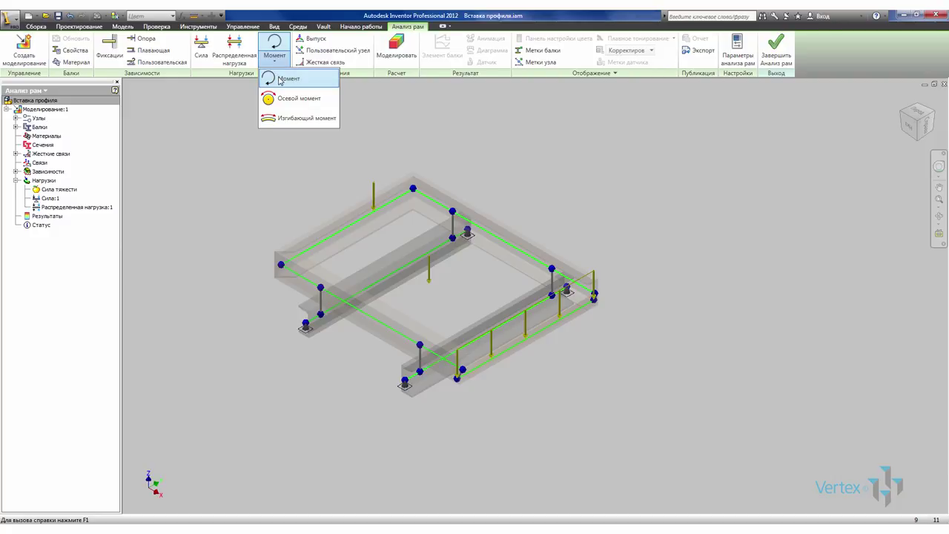
pyautogui.click(280, 79)
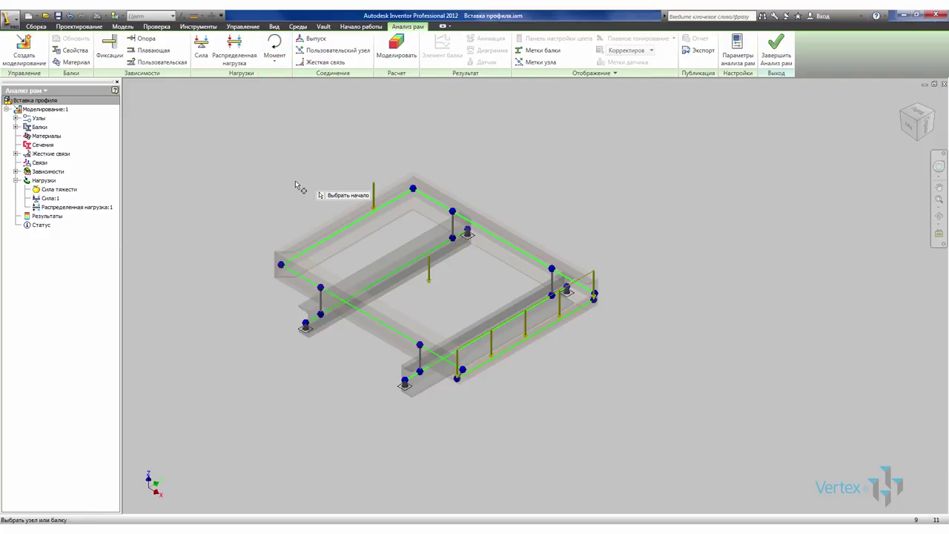
pyautogui.scroll(-3, 297, 190)
pyautogui.scroll(3, 297, 193)
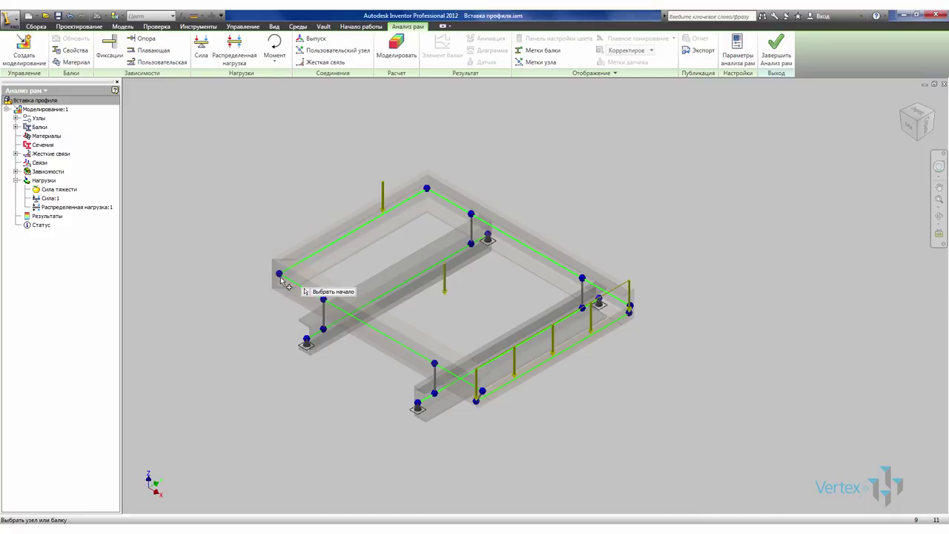
pyautogui.click(369, 331)
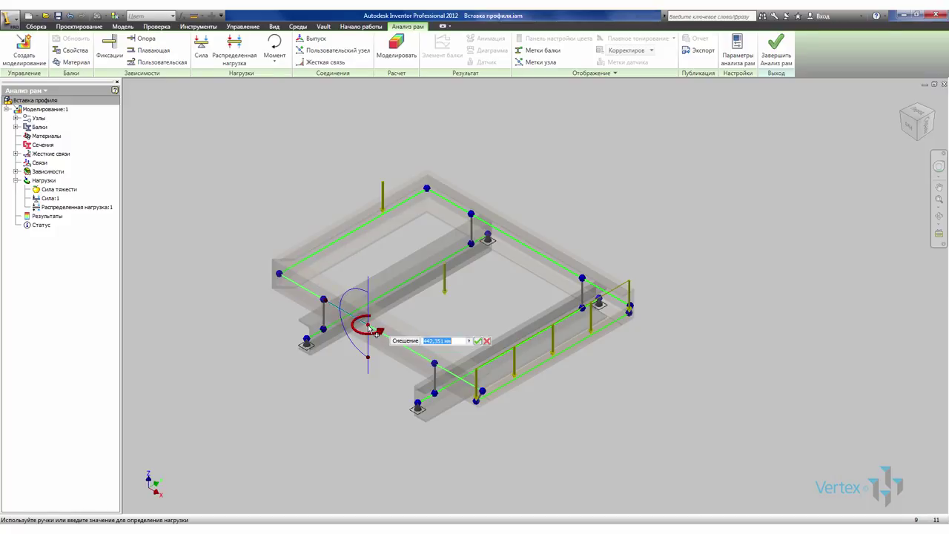
pyautogui.scroll(-2, 378, 336)
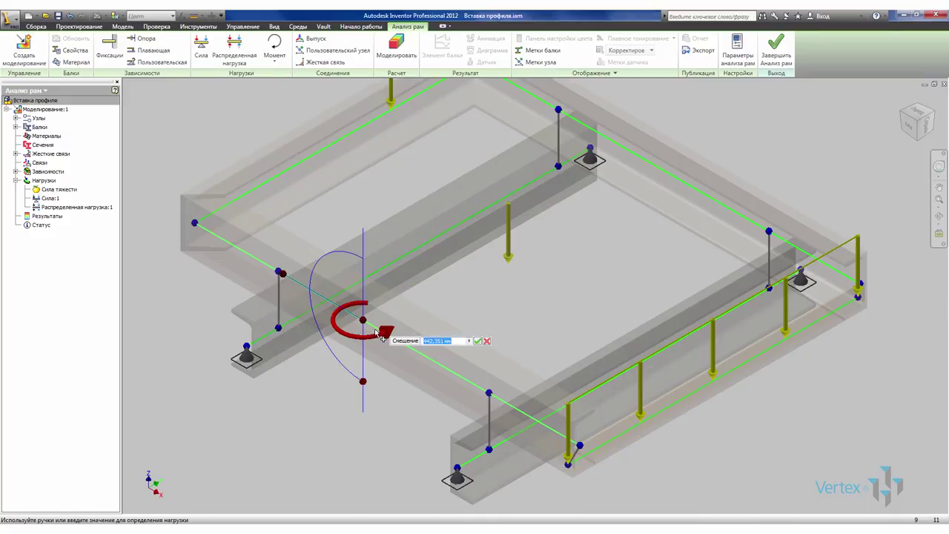
pyautogui.click(380, 331)
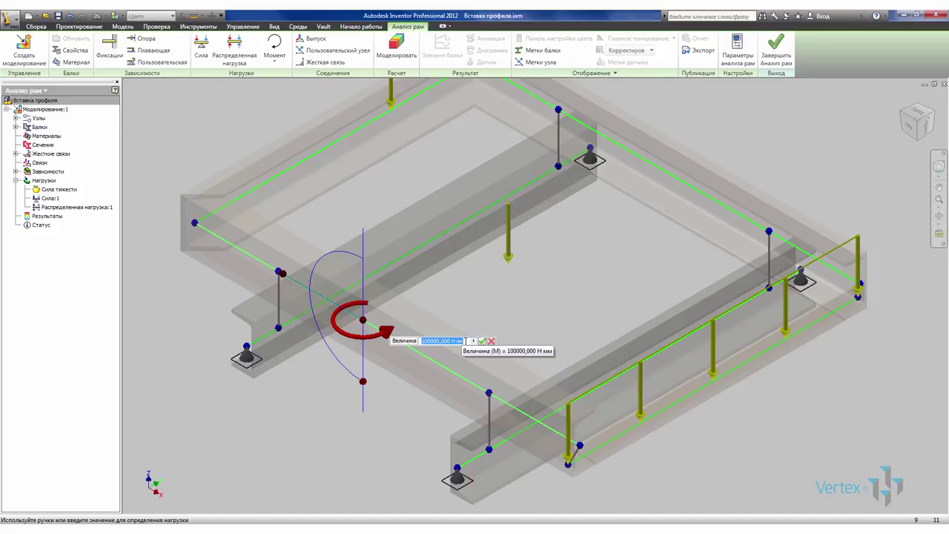
pyautogui.moveTo(363, 320)
pyautogui.mouseDown()
pyautogui.moveTo(346, 308)
pyautogui.moveTo(374, 332)
pyautogui.mouseUp()
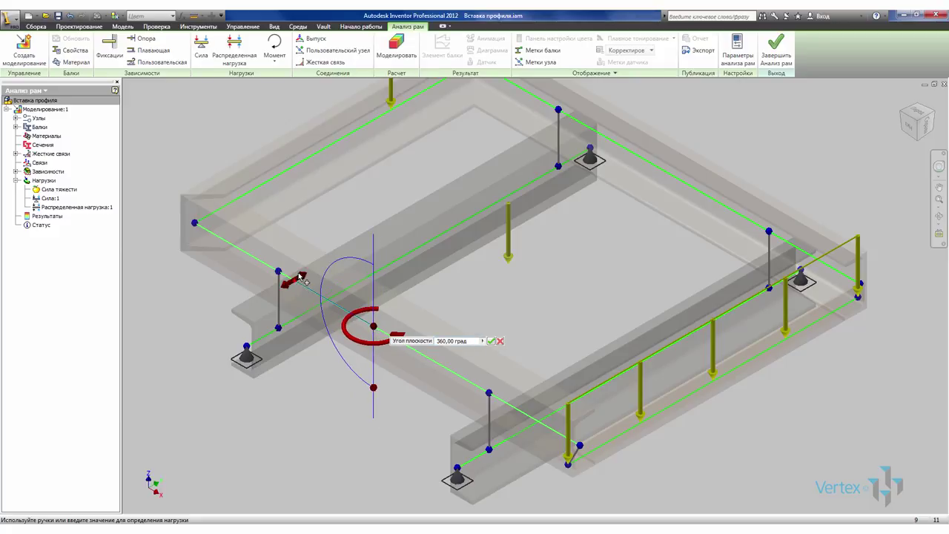
# Rotate the moment's plane angle and in-plane angle to tilt its direction, and accept the load.
pyautogui.moveTo(292, 278); pyautogui.dragTo(458, 288)
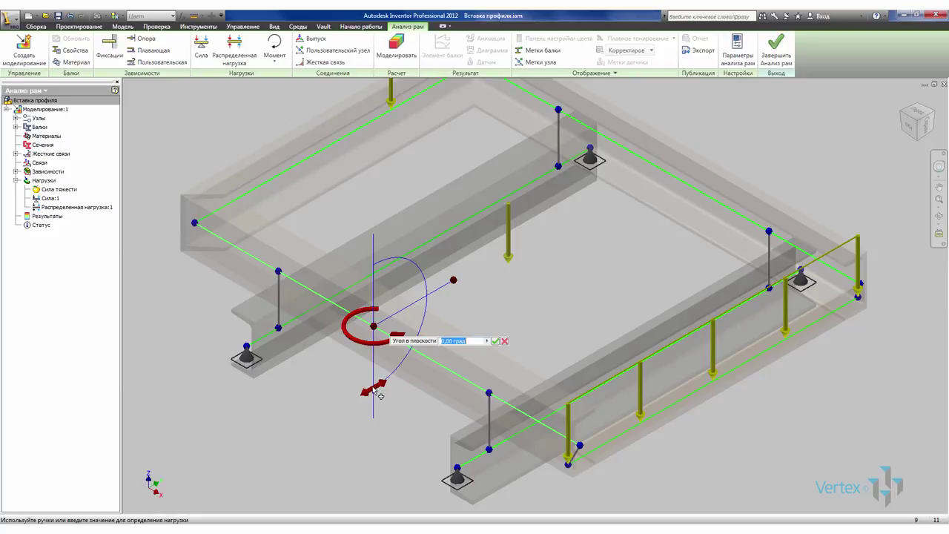
pyautogui.moveTo(373, 387); pyautogui.dragTo(431, 307)
pyautogui.click(495, 340)
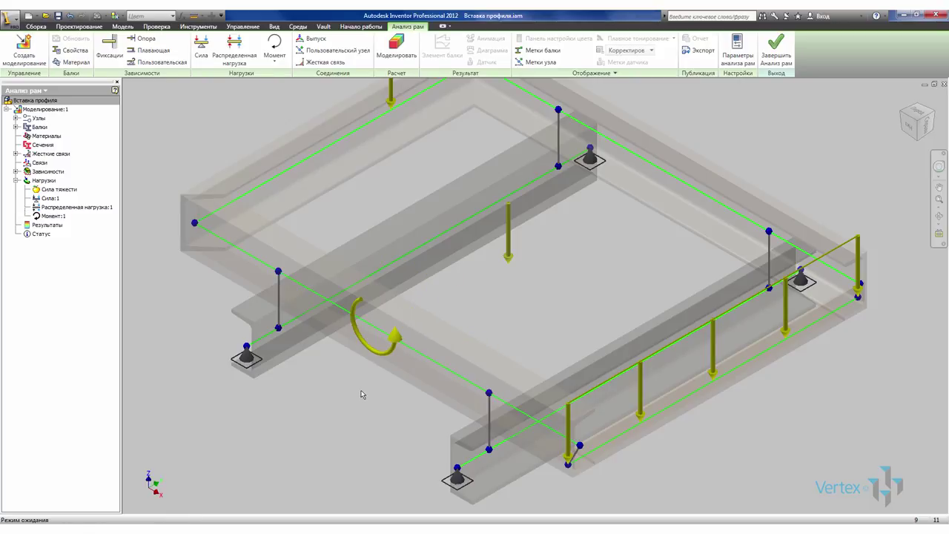
# Run the frame simulation with the defined supports and loads.
pyautogui.moveTo(346, 386); pyautogui.dragTo(360, 408, button='middle')
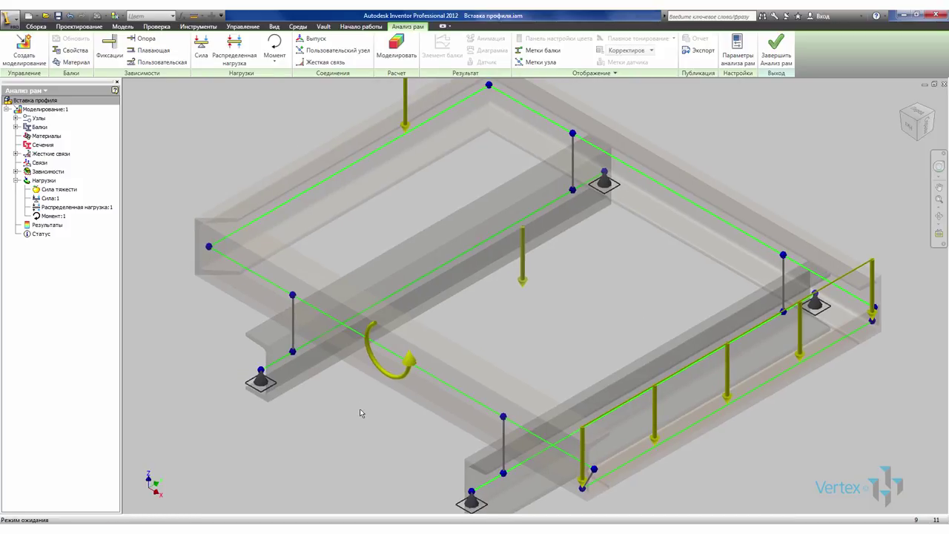
pyautogui.scroll(-3, 527, 299)
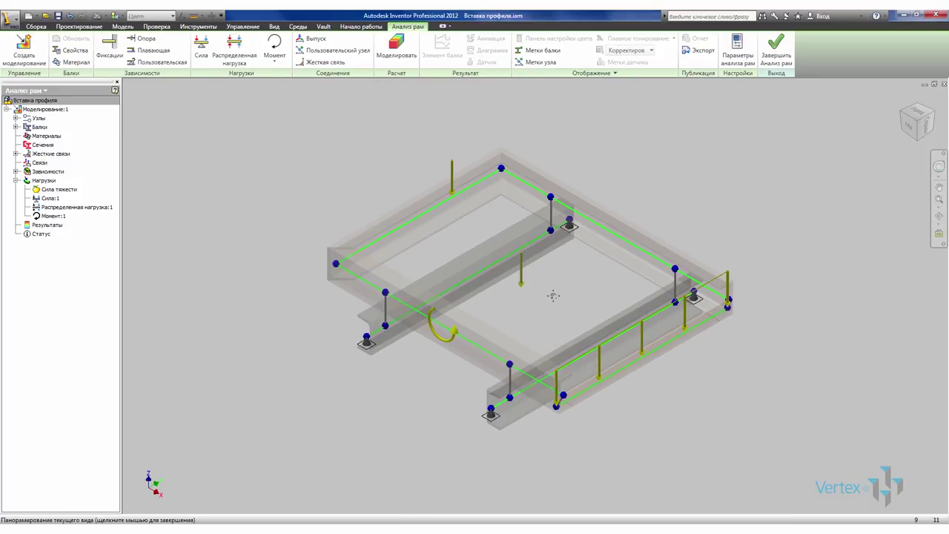
pyautogui.click(391, 44)
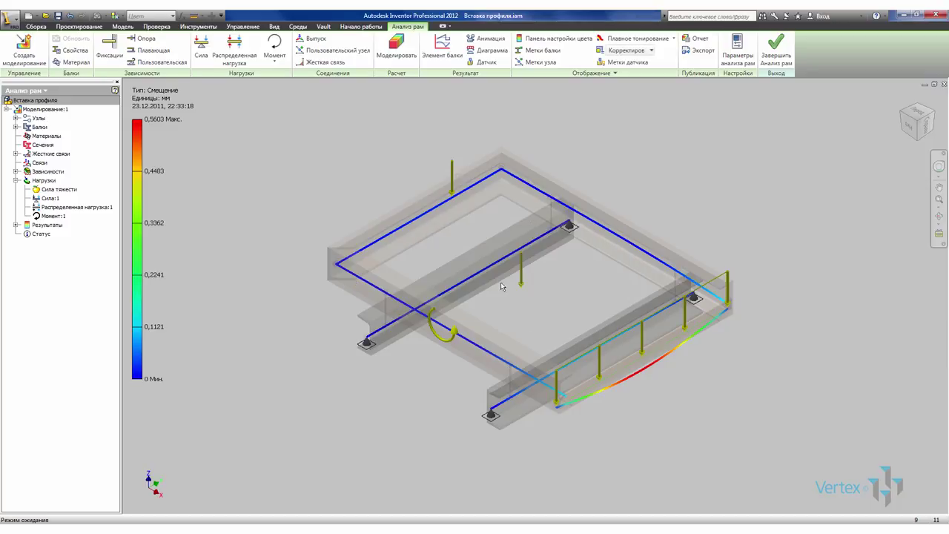
# Increase the magnitude of the concentrated force load (Сила:1) on the upper frame and rerun the frame simulation.
pyautogui.scroll(3, 609, 384)
pyautogui.scroll(-3, 751, 363)
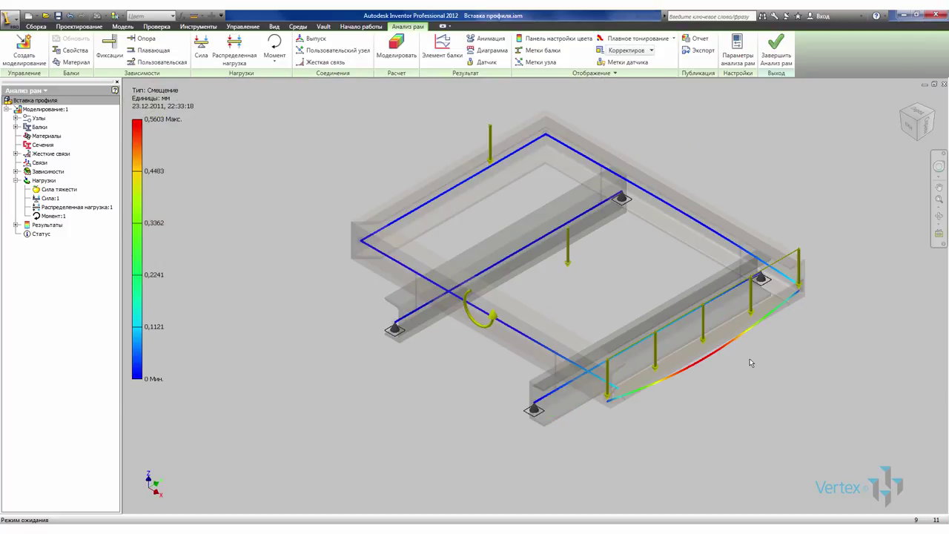
pyautogui.moveTo(511, 197); pyautogui.dragTo(445, 195, button='middle')
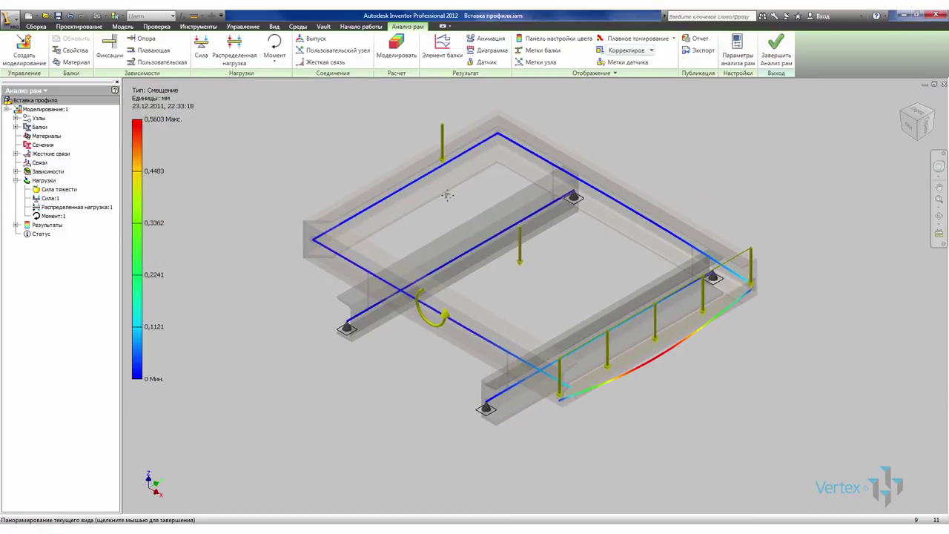
pyautogui.click(939, 216)
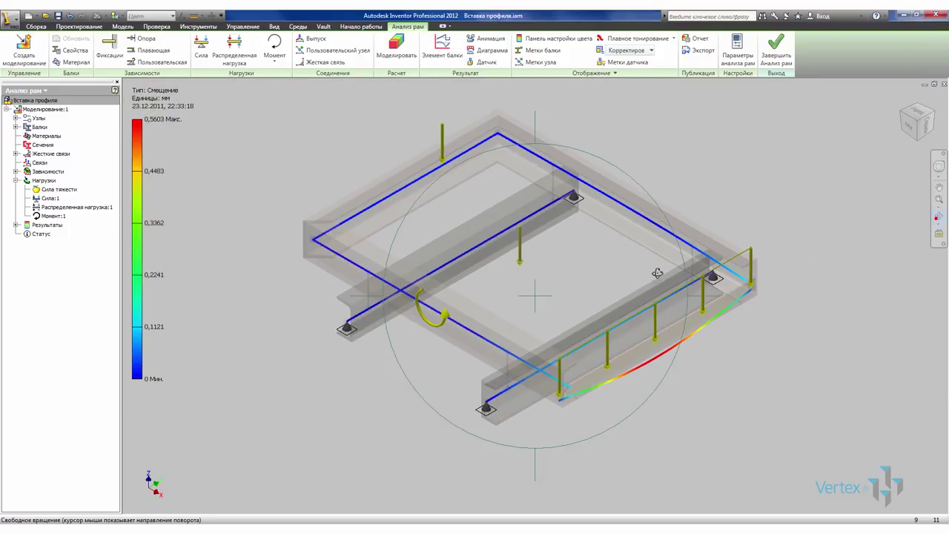
pyautogui.moveTo(588, 275); pyautogui.dragTo(480, 270)
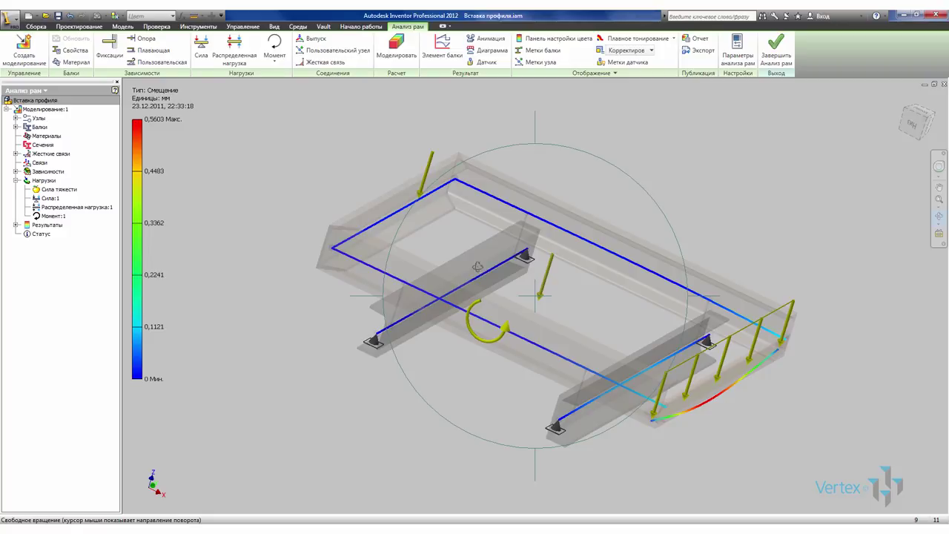
pyautogui.click(45, 199)
pyautogui.rightClick(37, 199)
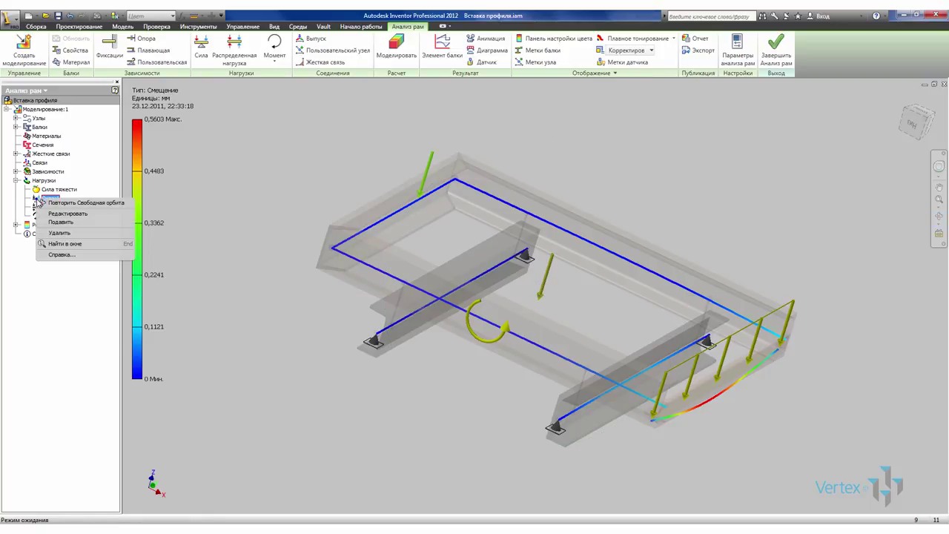
pyautogui.click(60, 215)
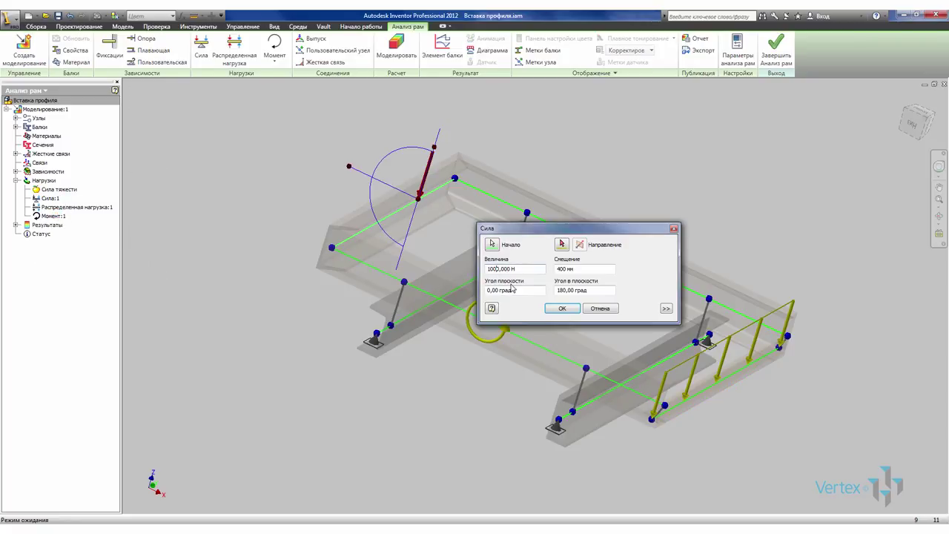
pyautogui.write('5')
pyautogui.click(562, 309)
pyautogui.click(396, 49)
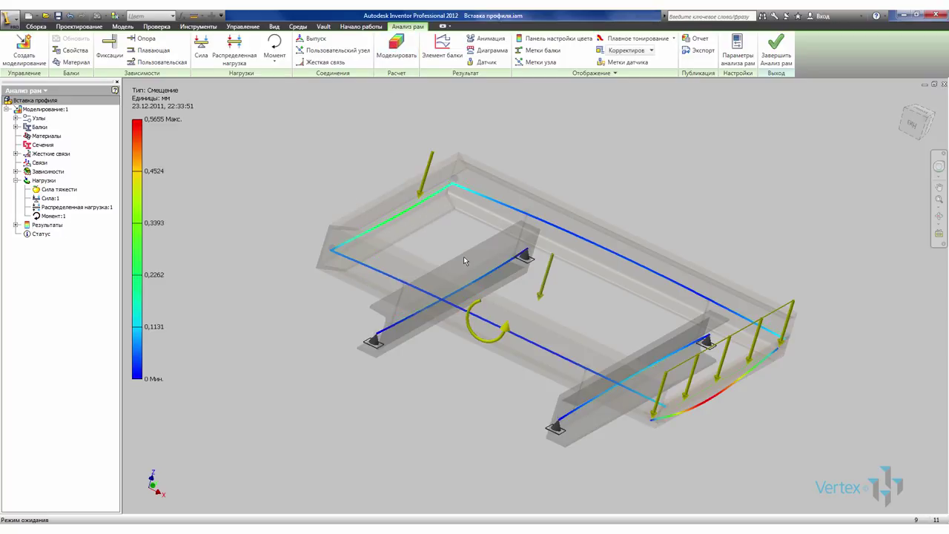
# Examine the frame's displacement plot in a straight side view and from a tilted 3D angle.
pyautogui.click(912, 125)
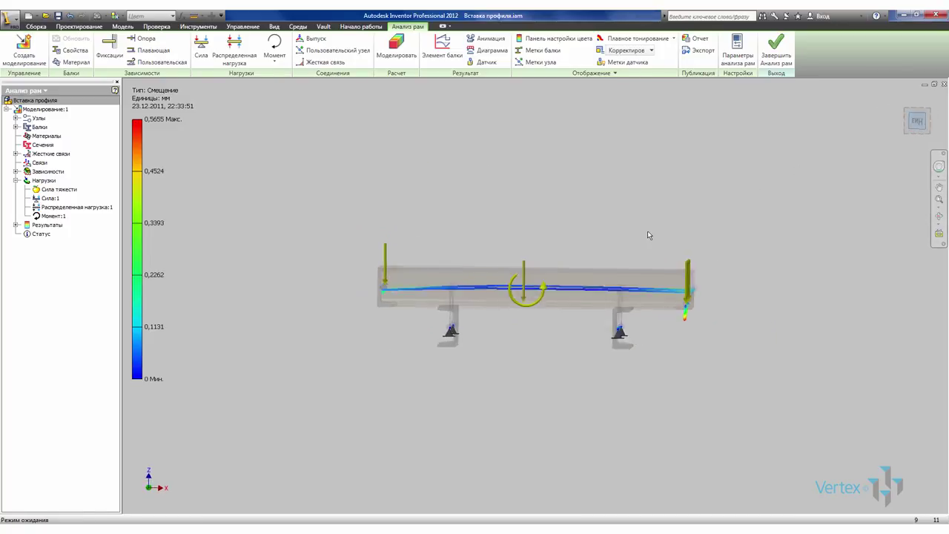
pyautogui.scroll(3, 497, 320)
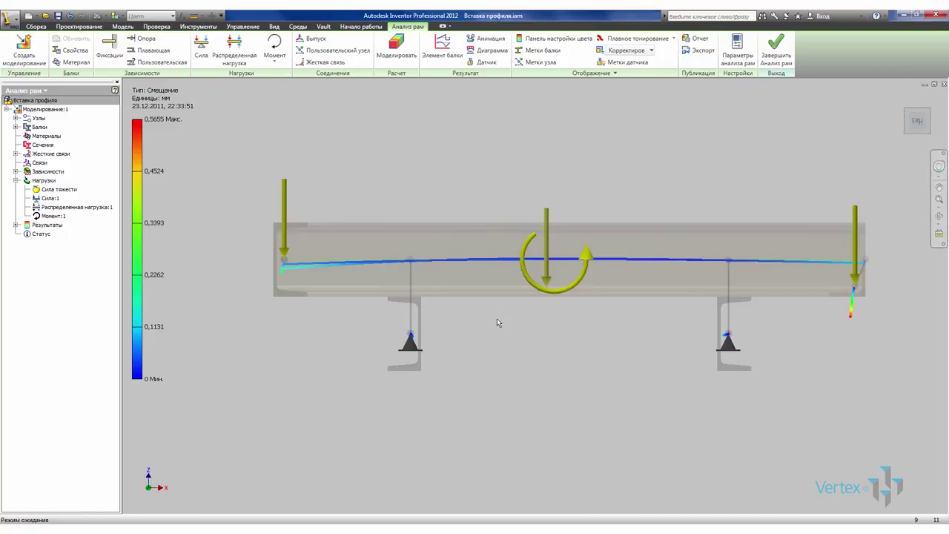
pyautogui.scroll(-3, 497, 319)
pyautogui.press('F4')
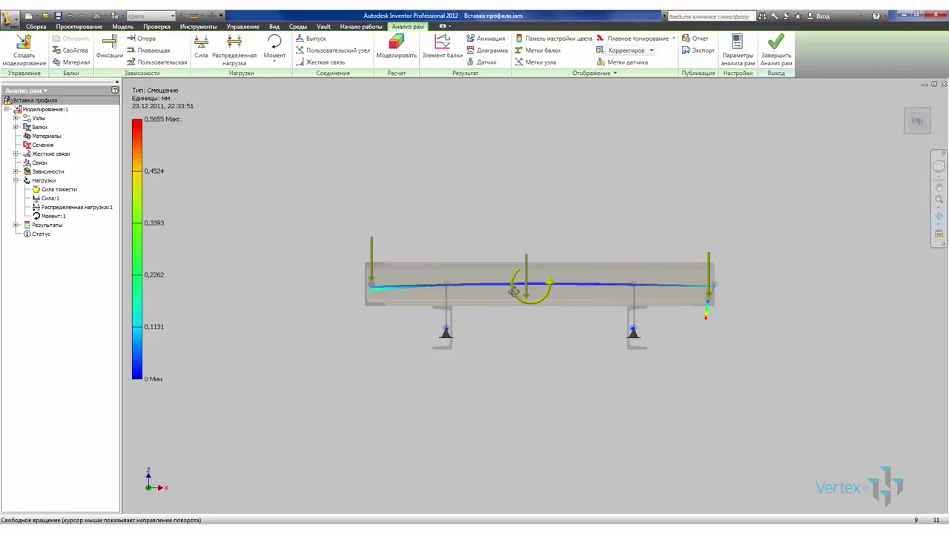
pyautogui.moveTo(513, 291); pyautogui.dragTo(465, 376)
pyautogui.scroll(3, 461, 268)
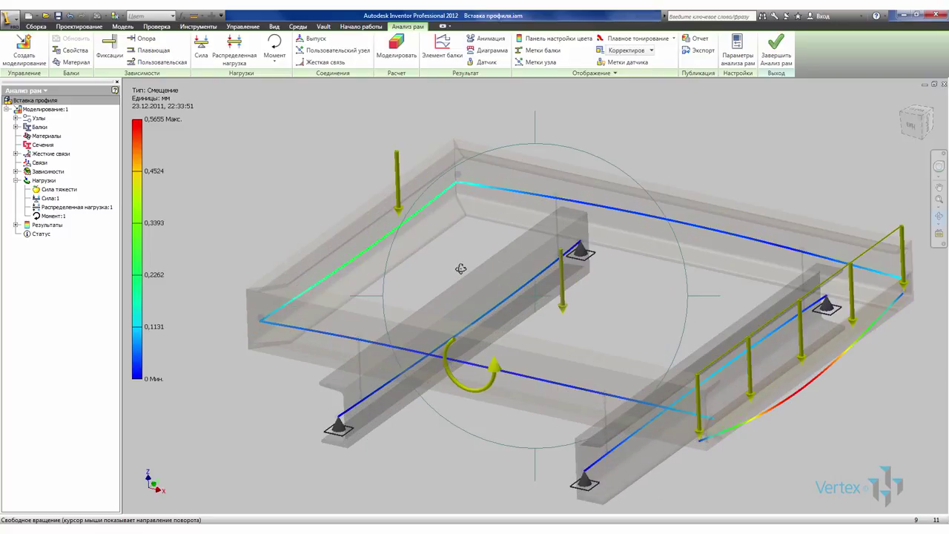
pyautogui.press('Escape')
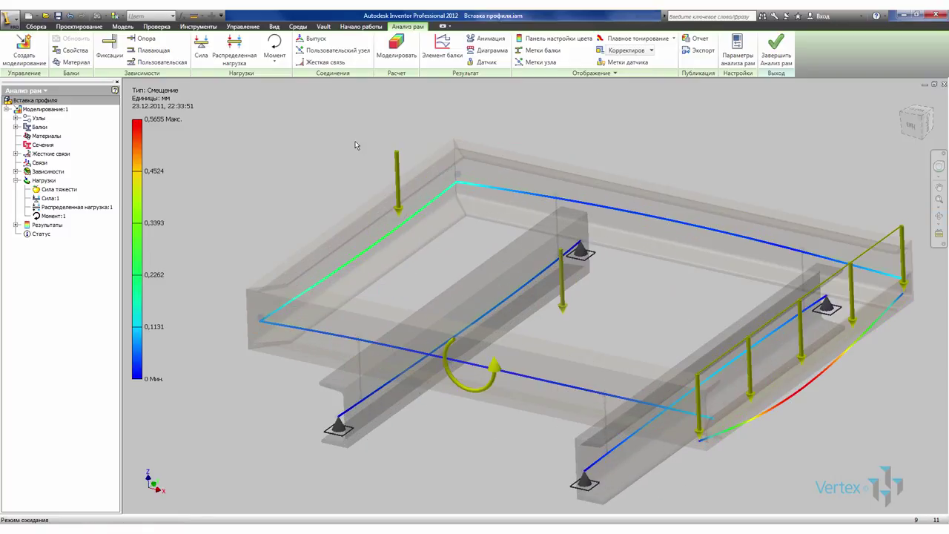
# Expand the force, moment and normal stress results, and display the Smax and Smin normal stress plots on the frame.
pyautogui.click(16, 225)
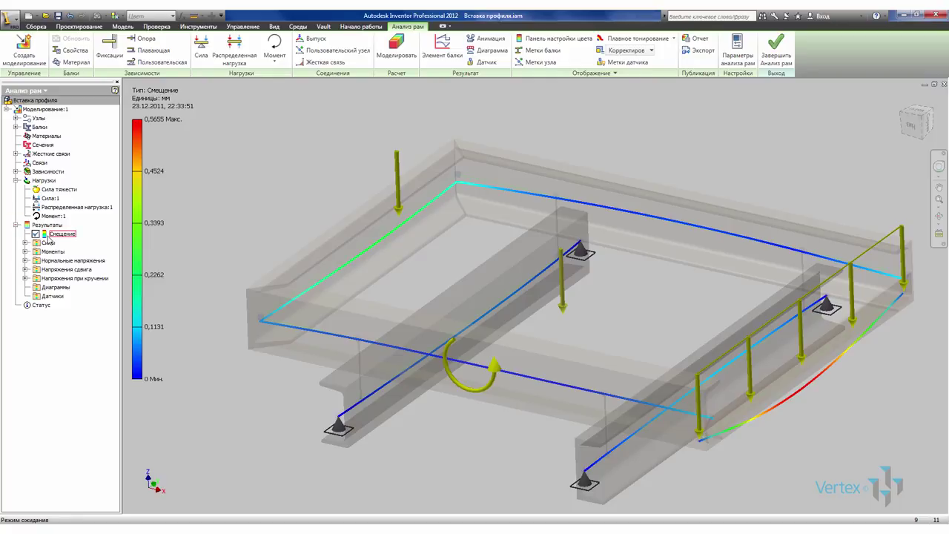
pyautogui.click(25, 242)
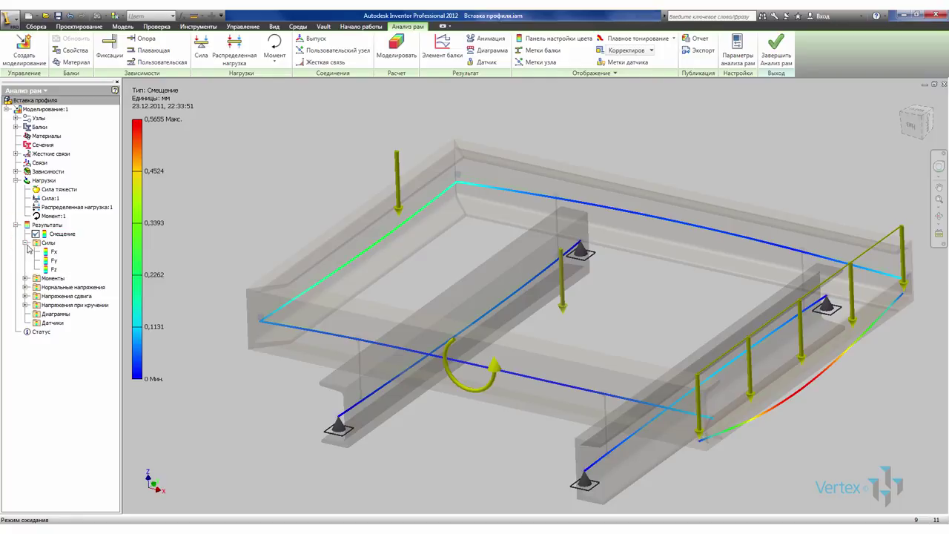
pyautogui.click(26, 279)
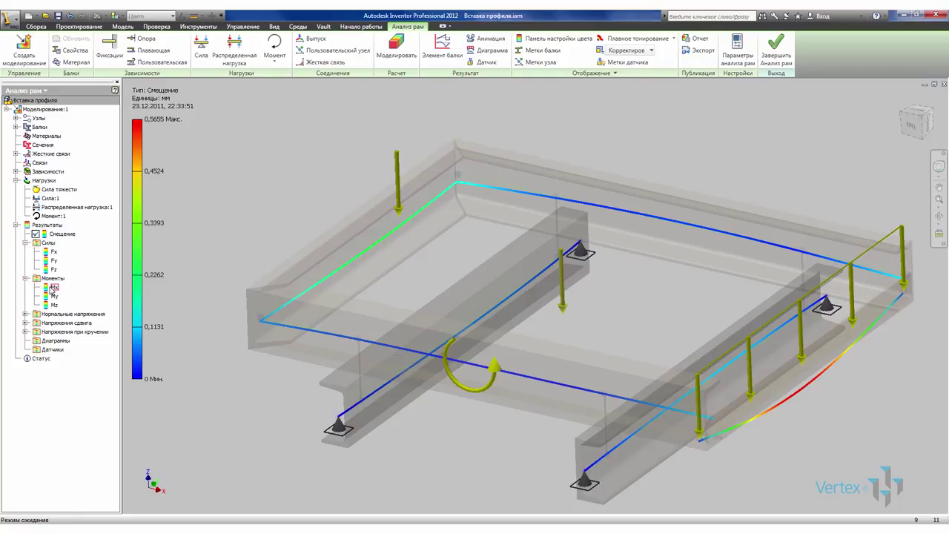
pyautogui.click(25, 313)
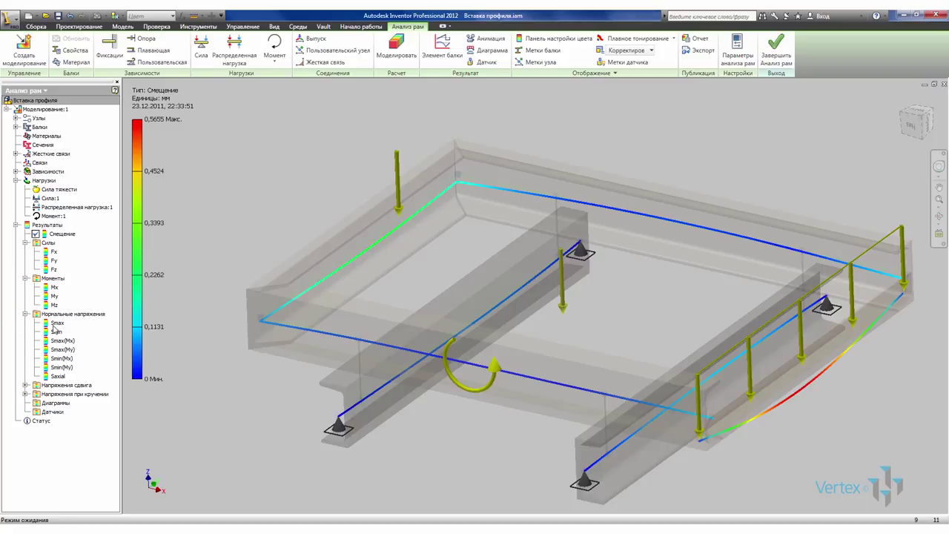
pyautogui.click(57, 323)
pyautogui.doubleClick(46, 324)
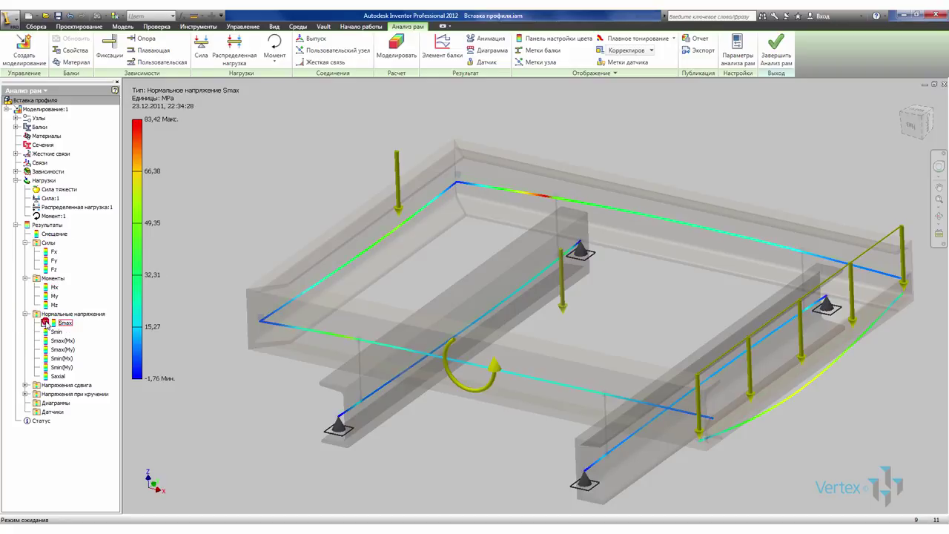
pyautogui.doubleClick(46, 332)
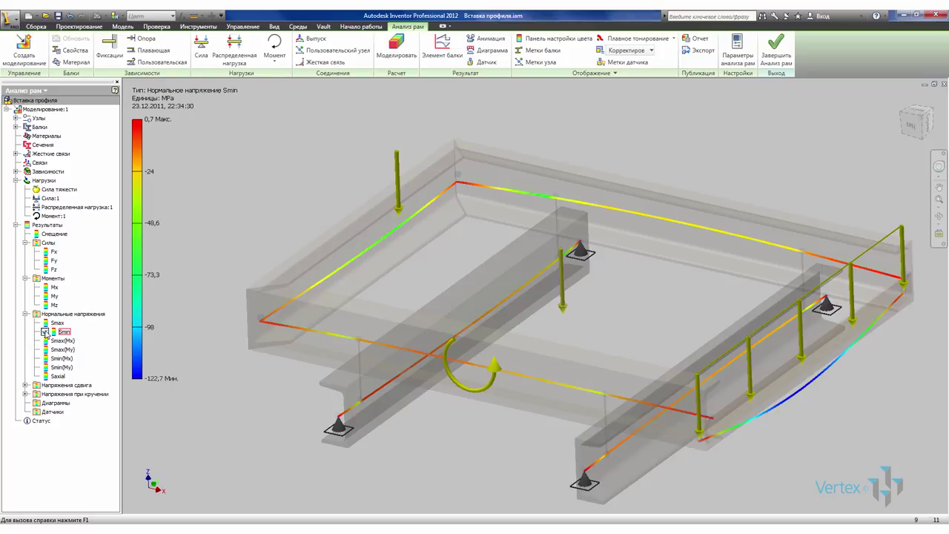